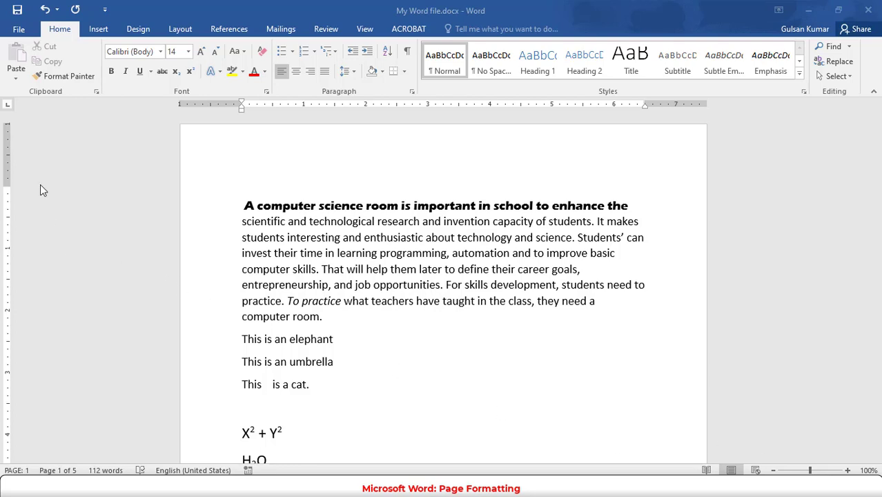
Browse the available document themes and the built-in style sets for document formatting.
click(138, 28)
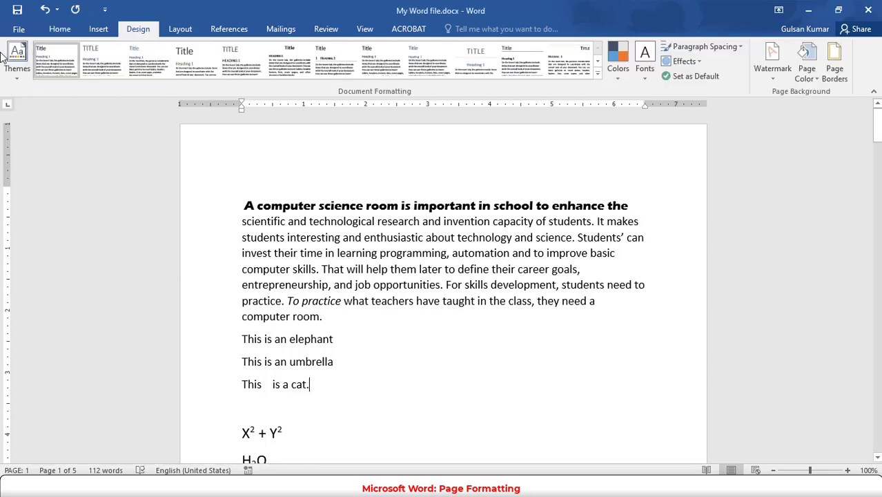
click(15, 82)
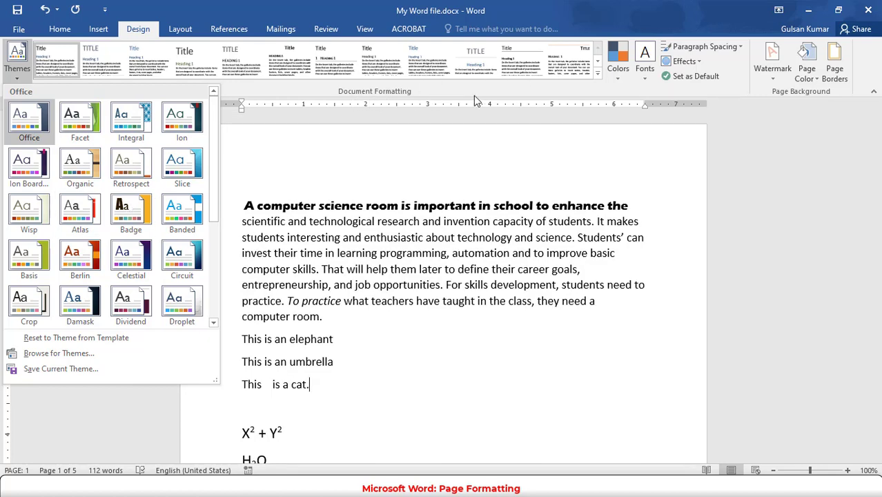
click(598, 75)
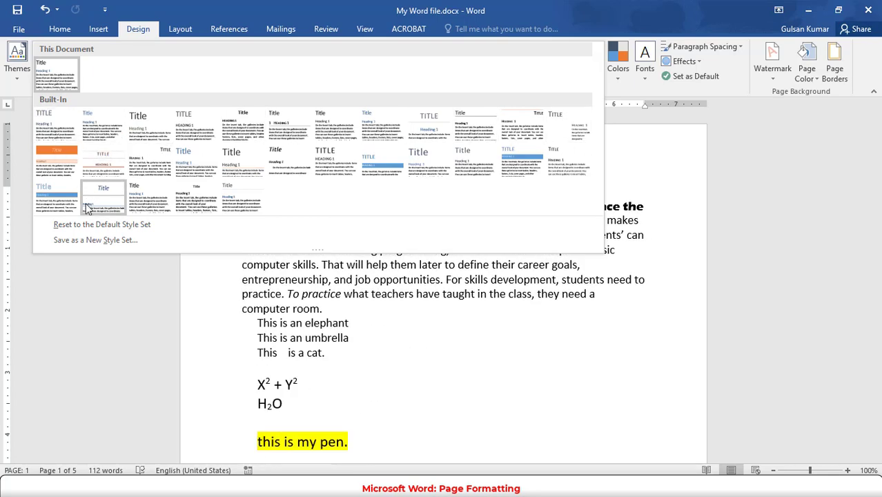
click(645, 142)
Browse the theme color sets with the opening text selected and preview theme fonts such as Corbel.
click(615, 74)
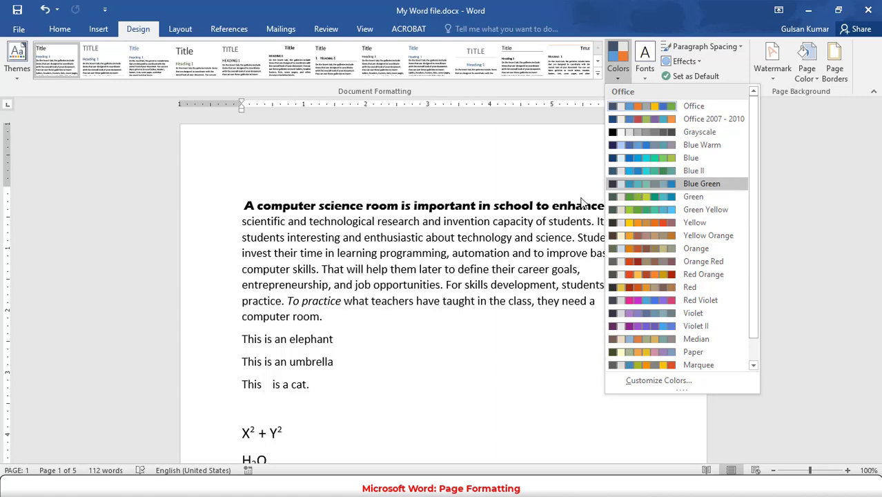
click(499, 215)
click(243, 205)
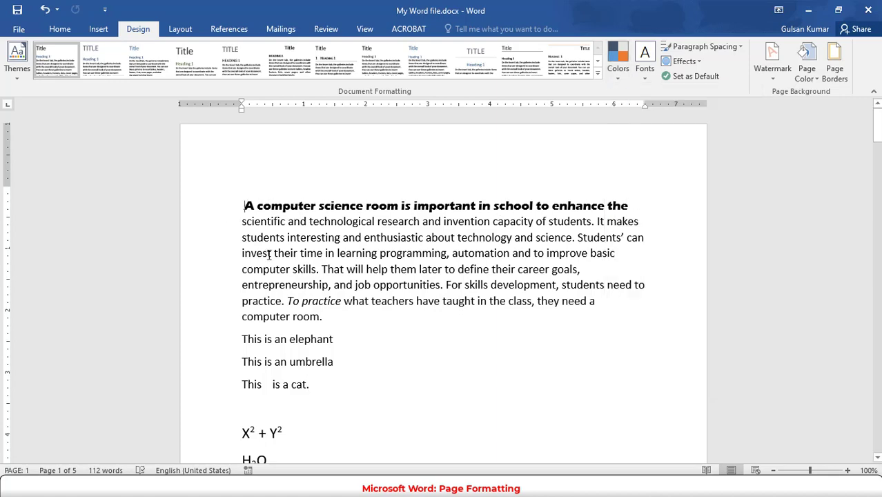
drag(268, 254, 316, 389)
click(616, 69)
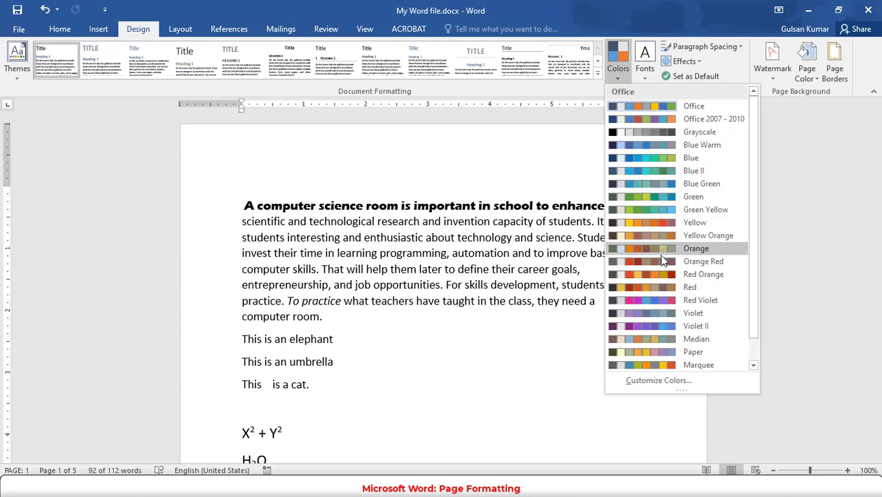
click(645, 295)
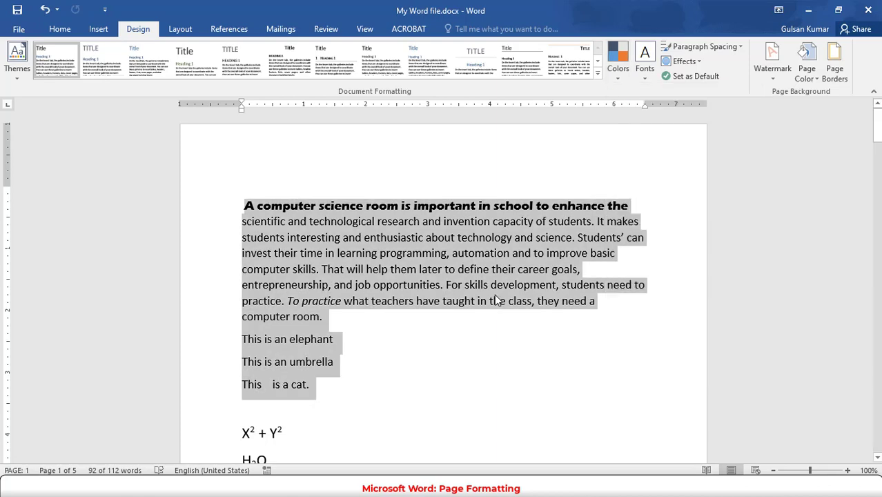
click(464, 140)
click(620, 80)
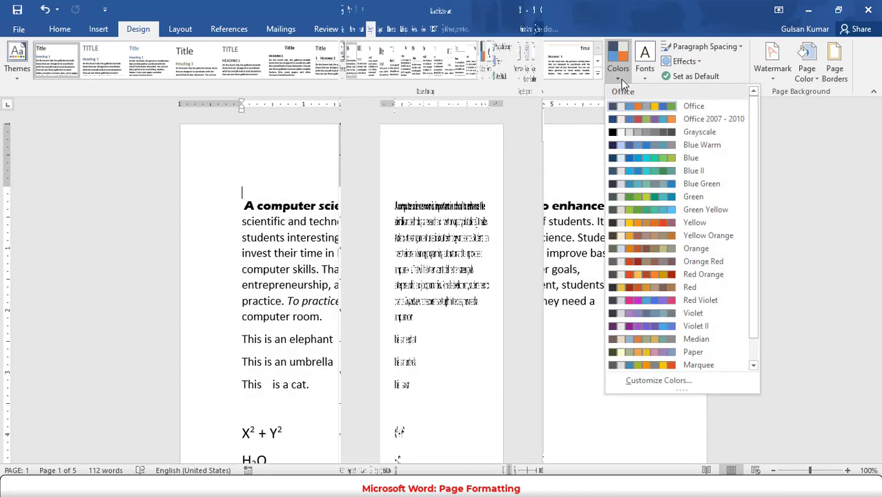
click(622, 81)
click(645, 76)
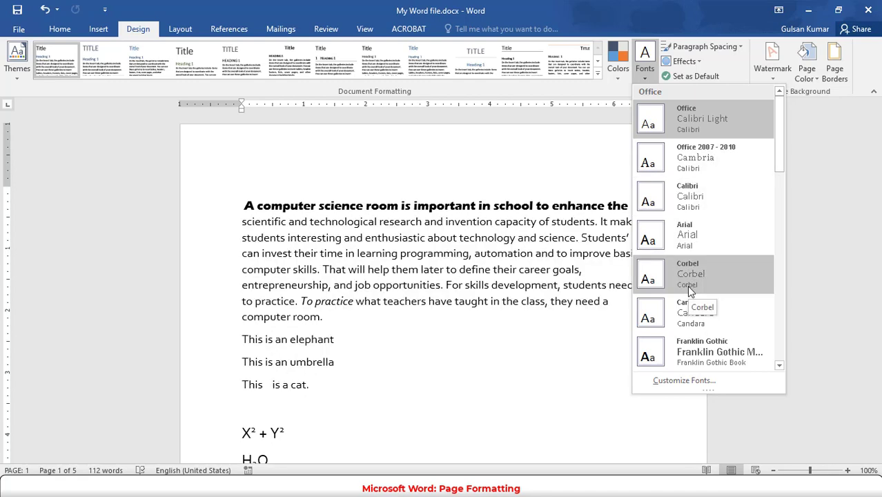
click(646, 76)
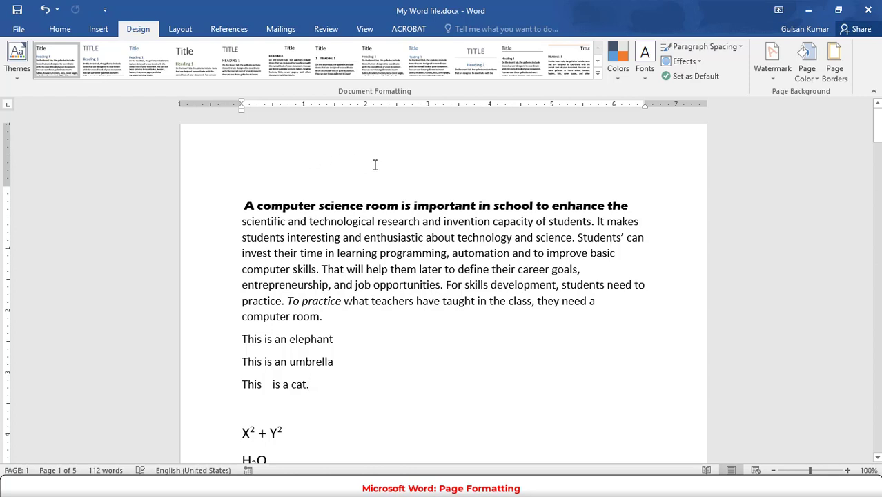
Apply the CONFIDENTIAL 1 watermark and check it across the document pages at 50% zoom.
click(772, 76)
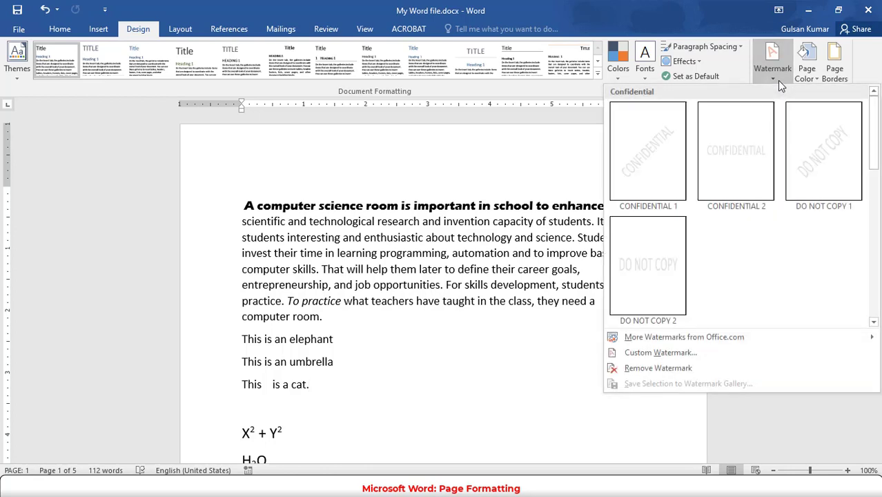
click(660, 178)
scroll(380, 246, down, 8)
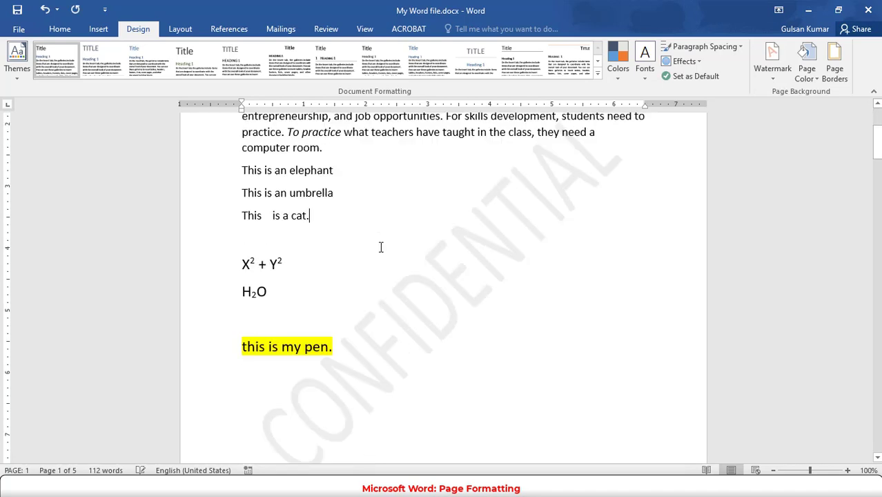
scroll(363, 309, down, 1)
scroll(542, 185, up, 4)
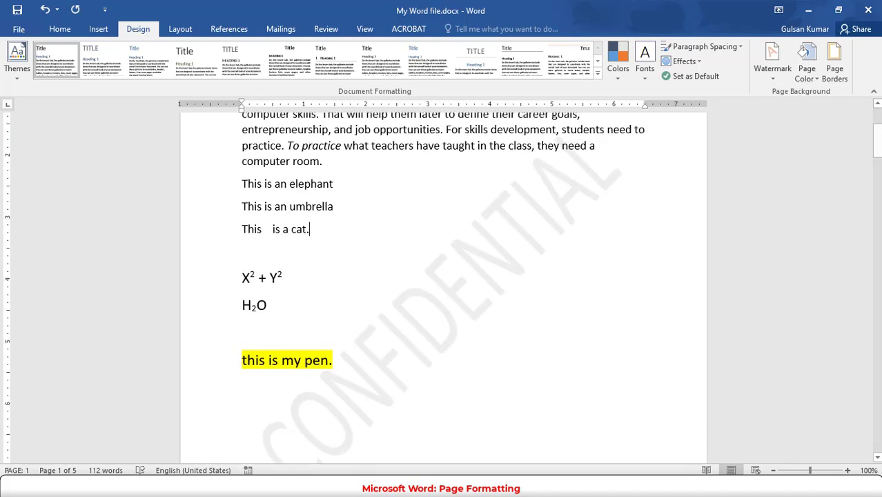
ctrl+scroll(445, 347, down, 5)
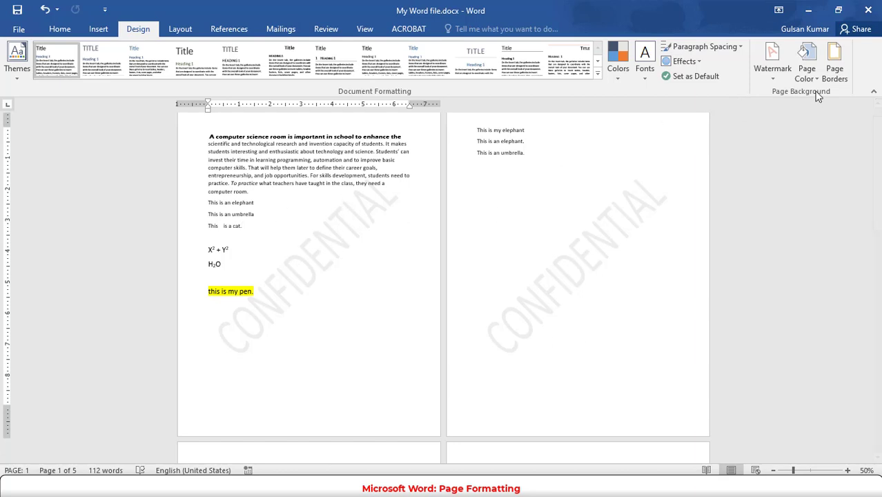
Replace the text watermark with a custom picture watermark using the portrait photo from the logo folder.
click(770, 76)
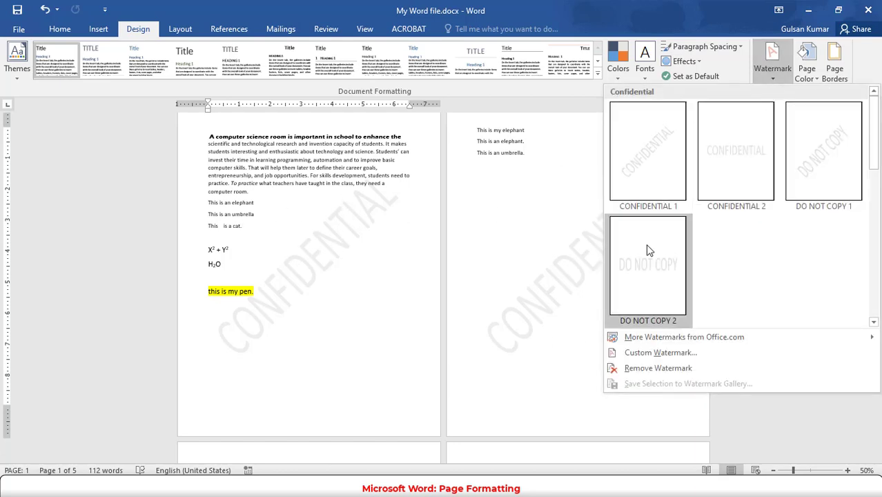
click(649, 353)
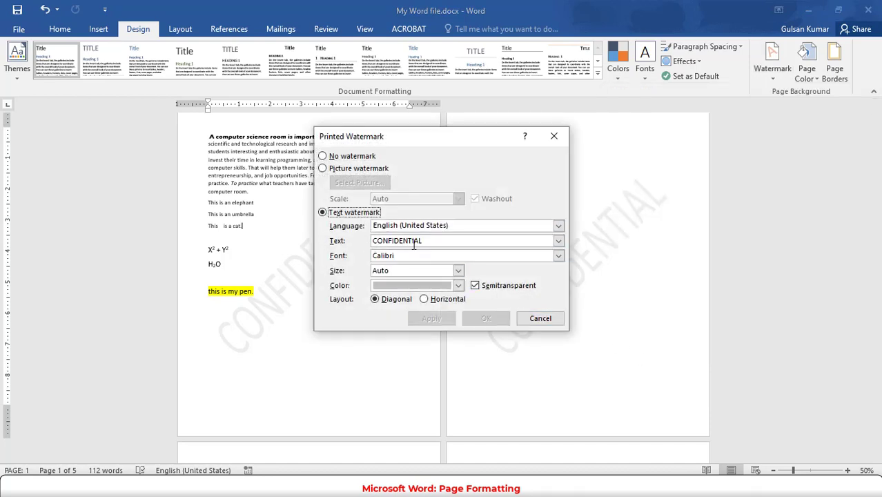
click(343, 171)
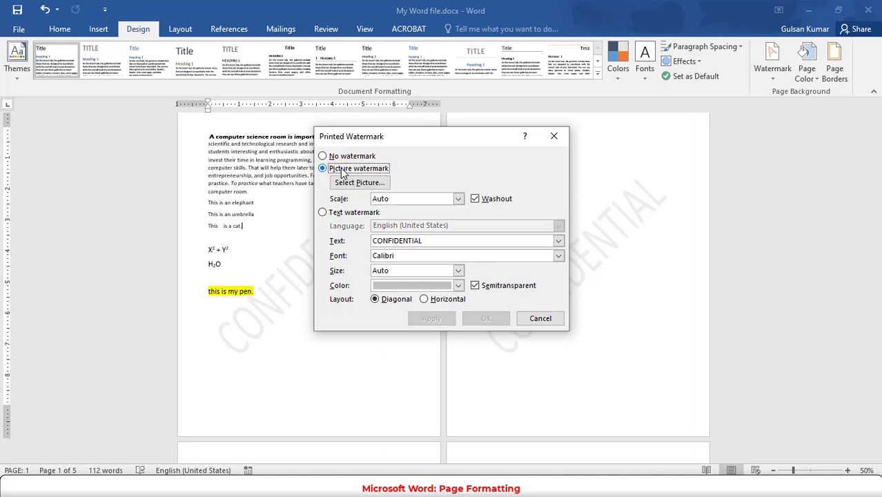
click(356, 182)
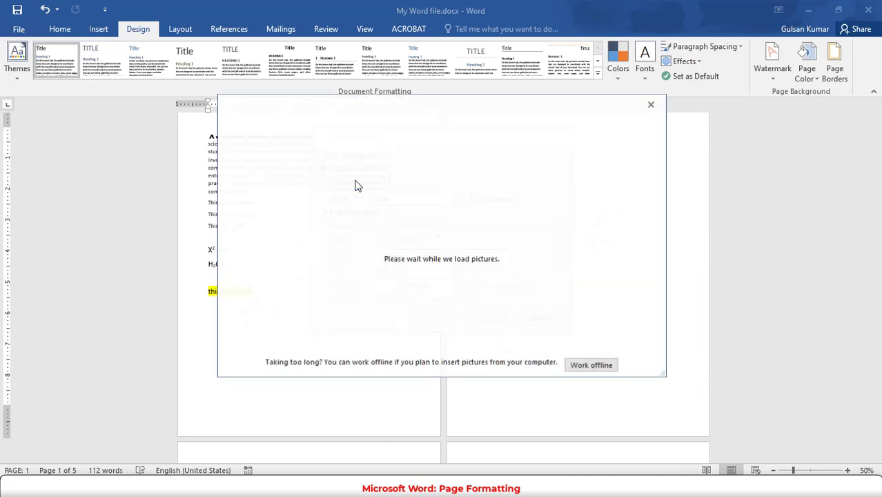
click(444, 275)
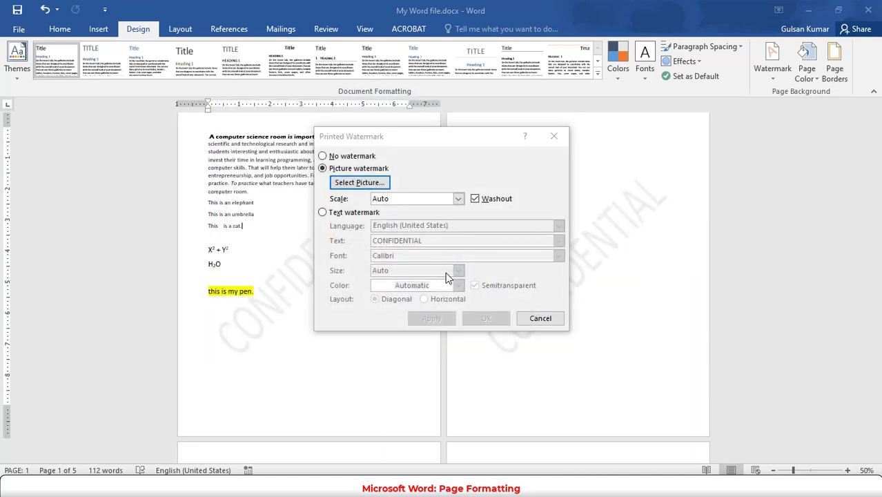
click(445, 272)
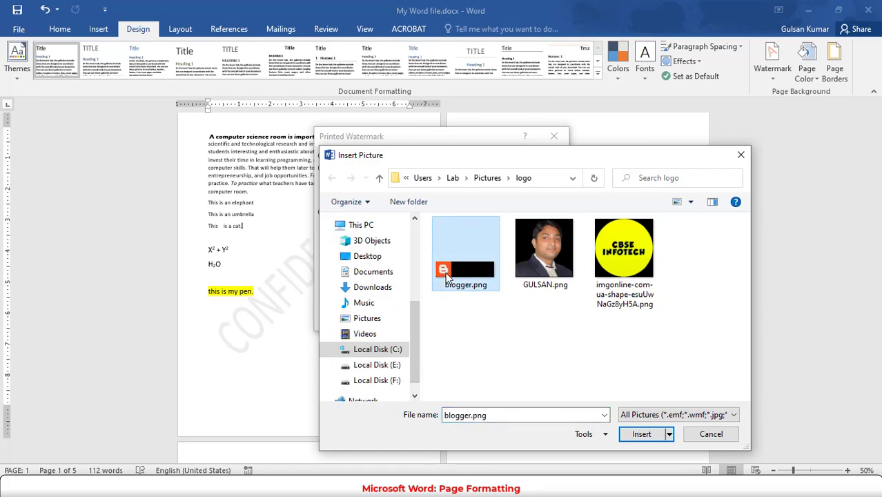
click(562, 274)
click(640, 435)
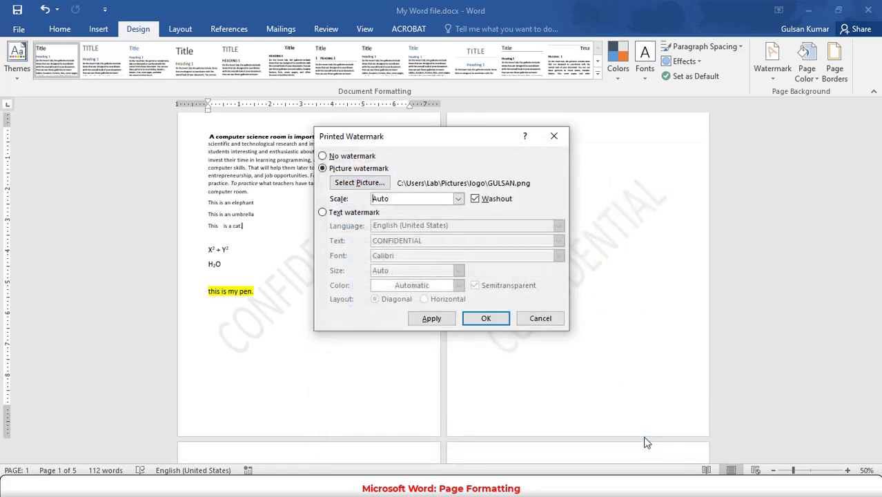
click(498, 321)
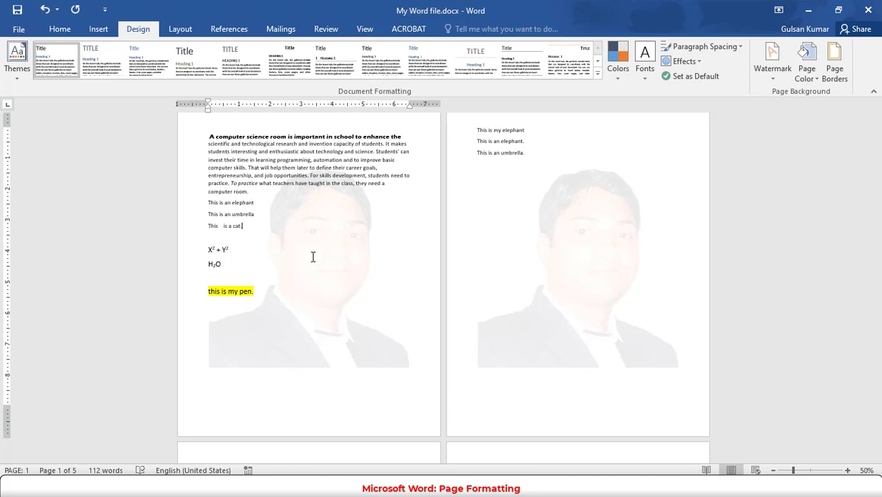
Remove the picture watermark from the document.
click(807, 74)
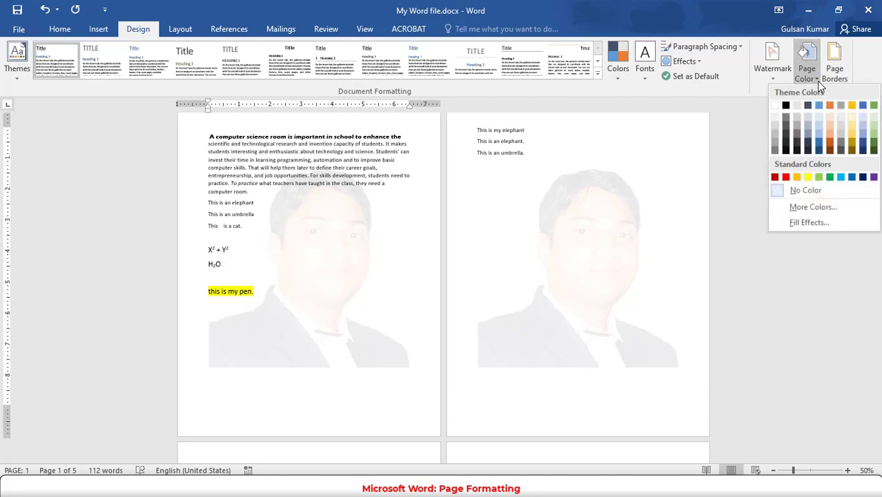
click(778, 78)
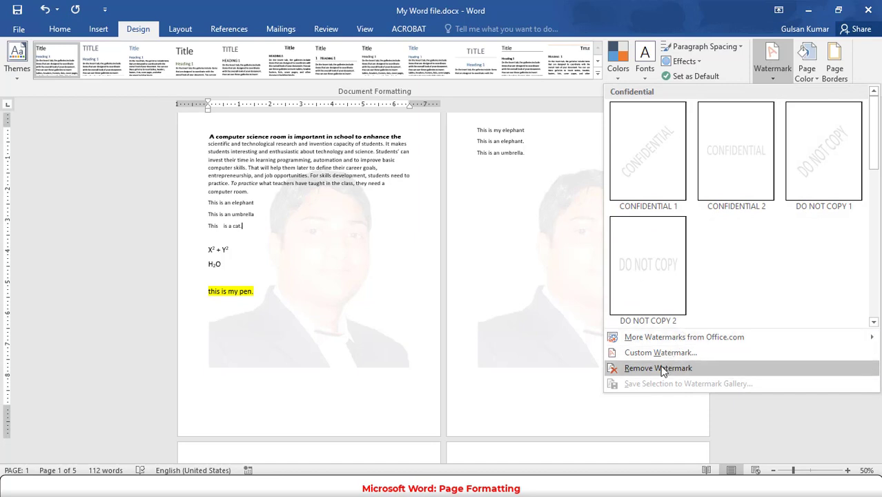
click(659, 369)
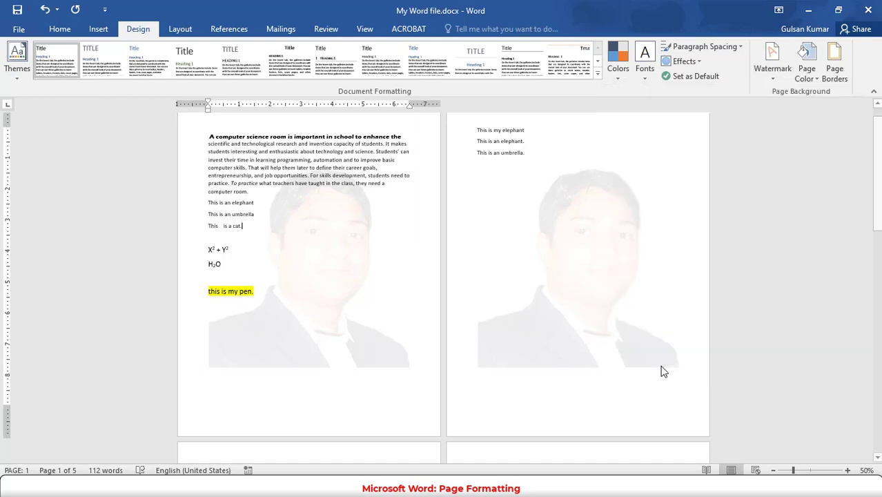
Set up a Box page border with a triple-line style for the whole document.
click(817, 83)
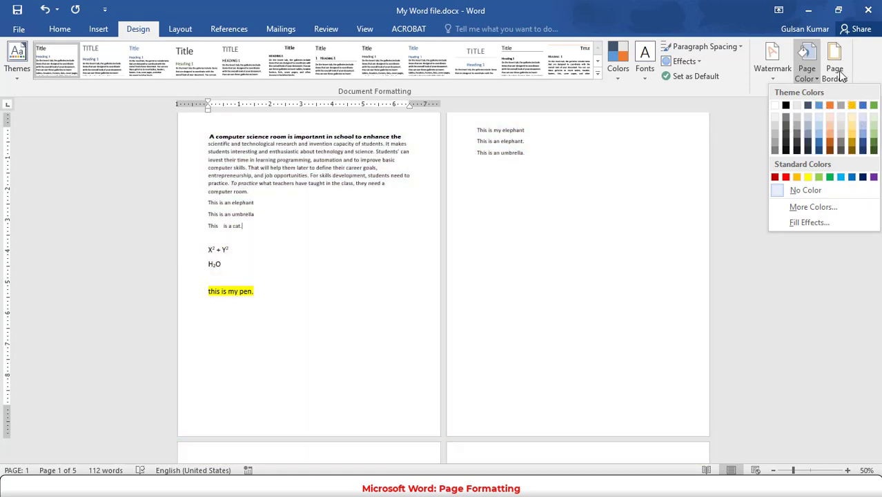
click(837, 72)
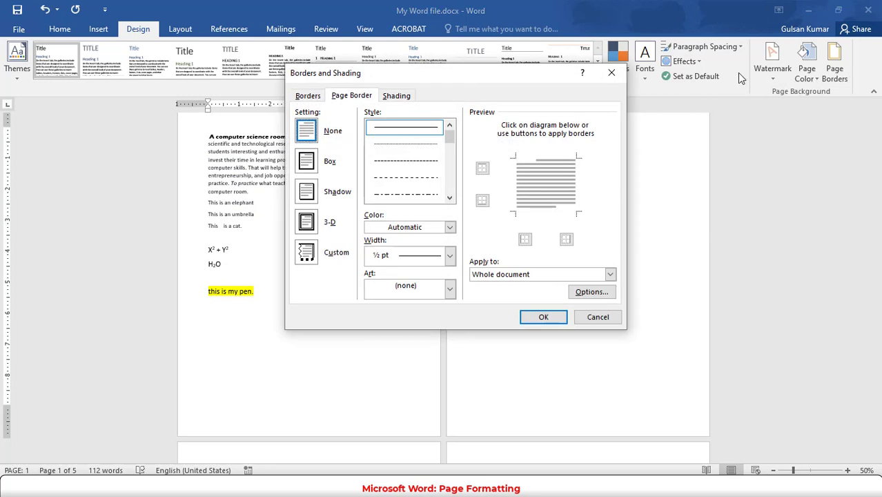
drag(449, 77, 545, 81)
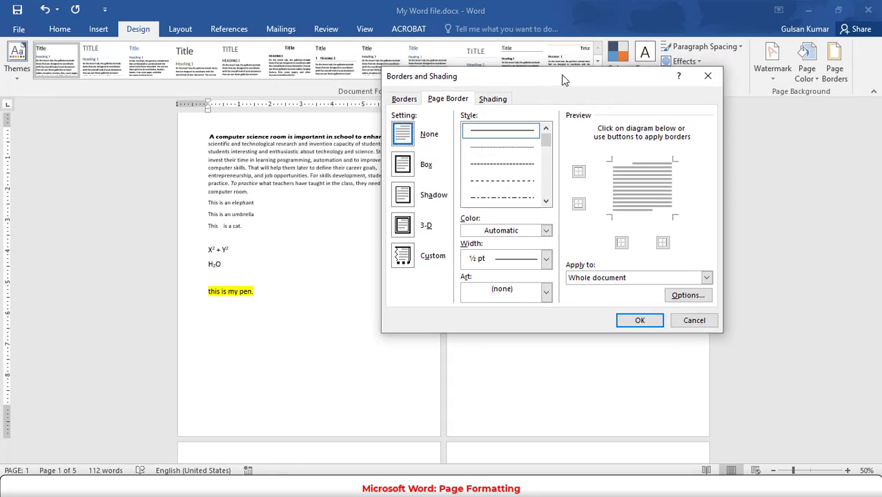
drag(563, 80, 455, 78)
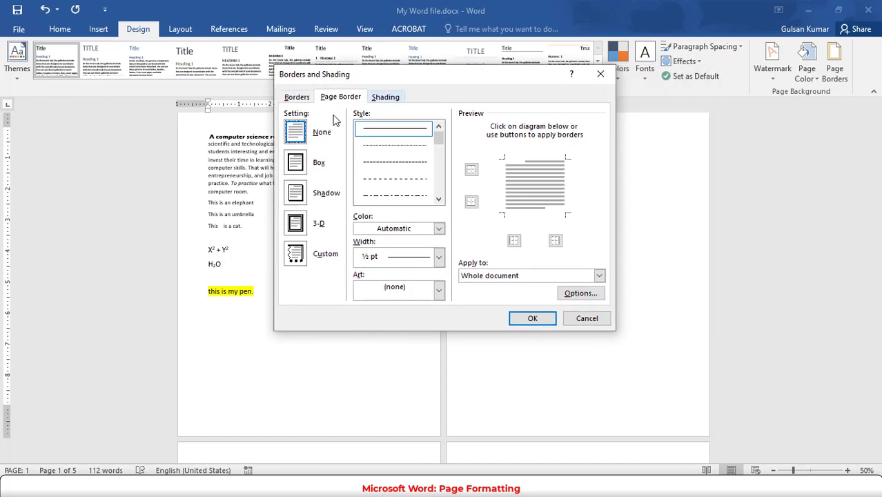
click(295, 165)
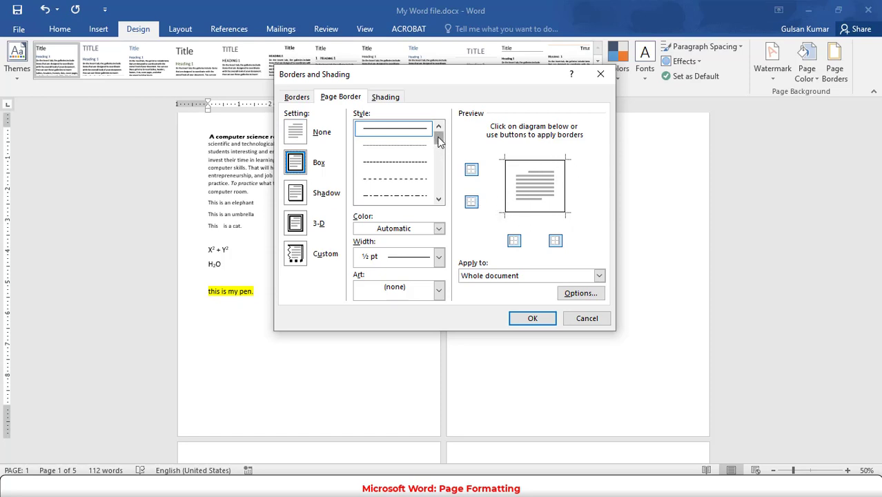
mouse_move(439, 139)
mouse_down()
mouse_move(437, 194)
mouse_move(445, 153)
mouse_up()
click(409, 194)
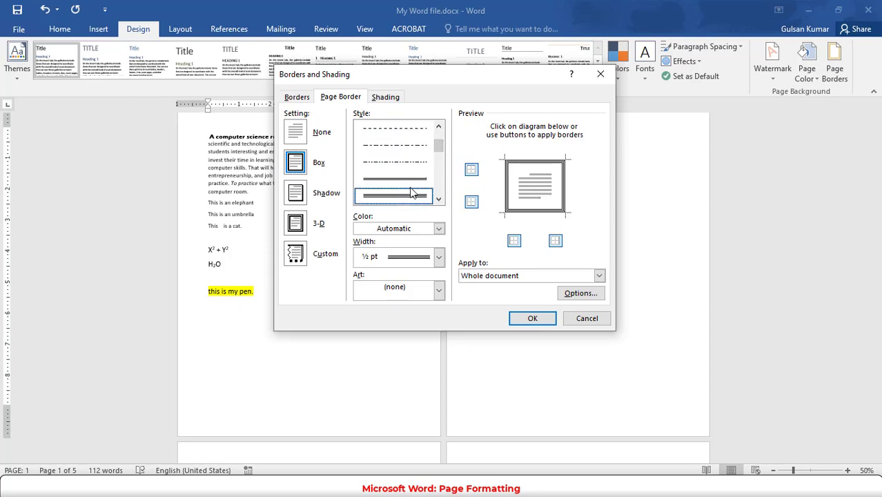
Set the page border's color to red and its width to 2 ¼ pt.
click(439, 228)
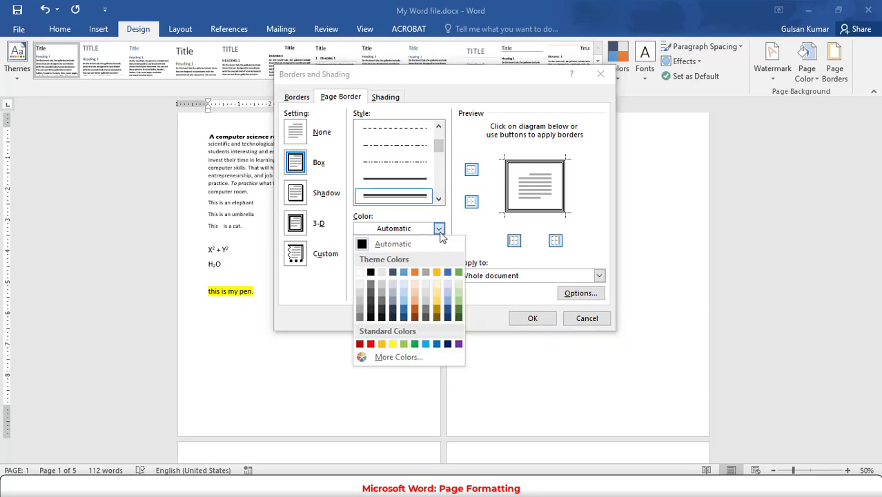
click(370, 343)
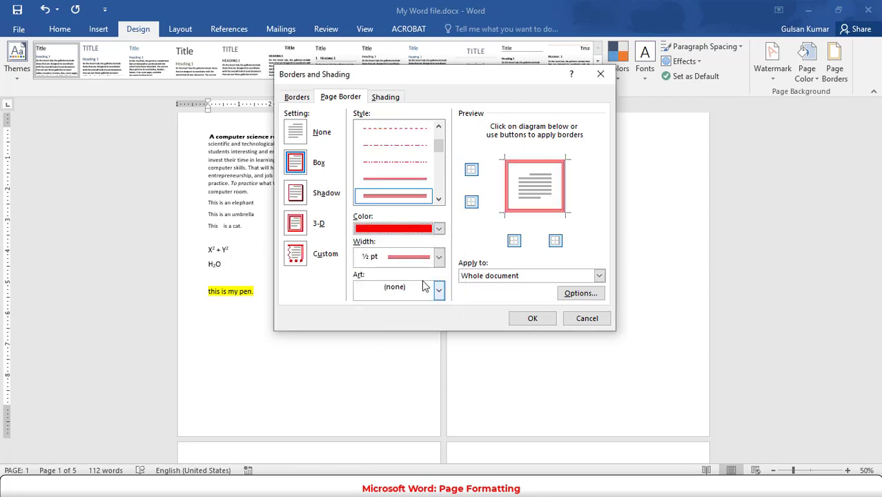
click(439, 257)
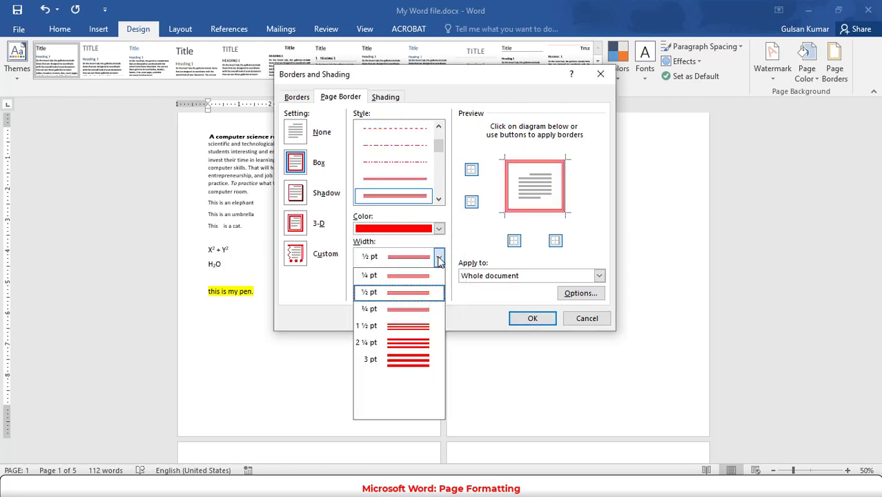
click(414, 342)
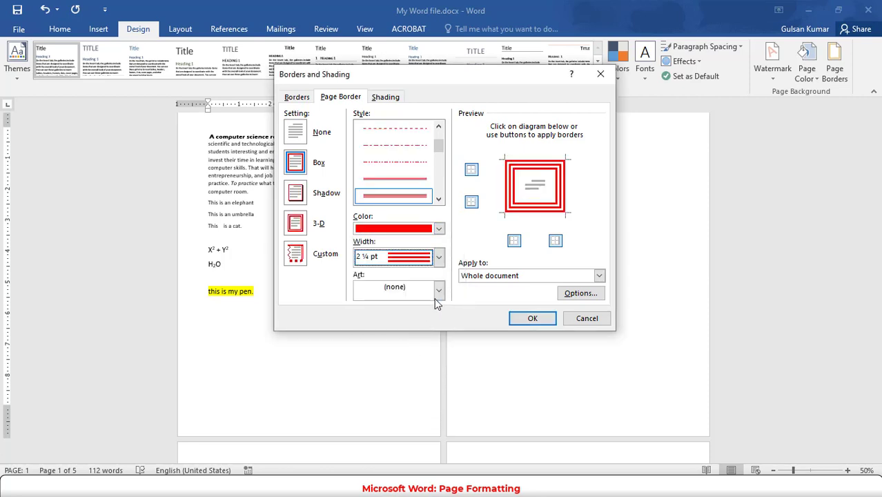
Apply the red triple-line page border, and replace it with a 24 pt red palm-tree art border for the whole document.
click(528, 319)
scroll(255, 279, up, 2)
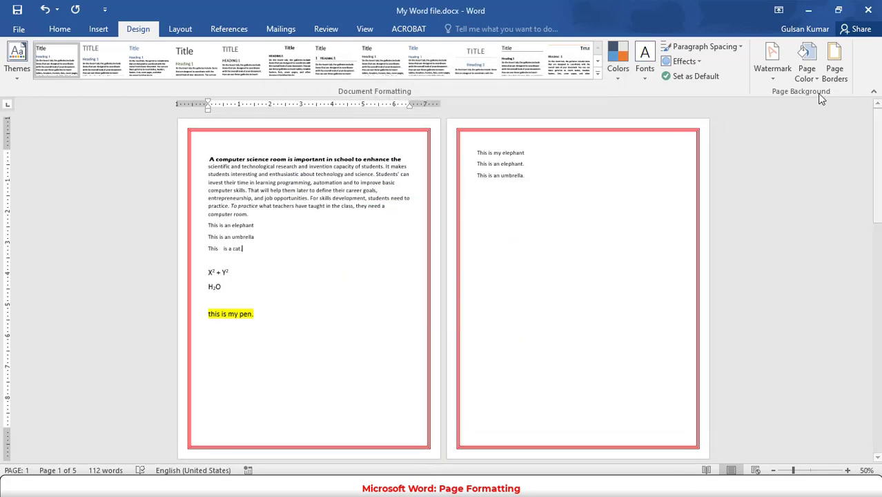
click(833, 70)
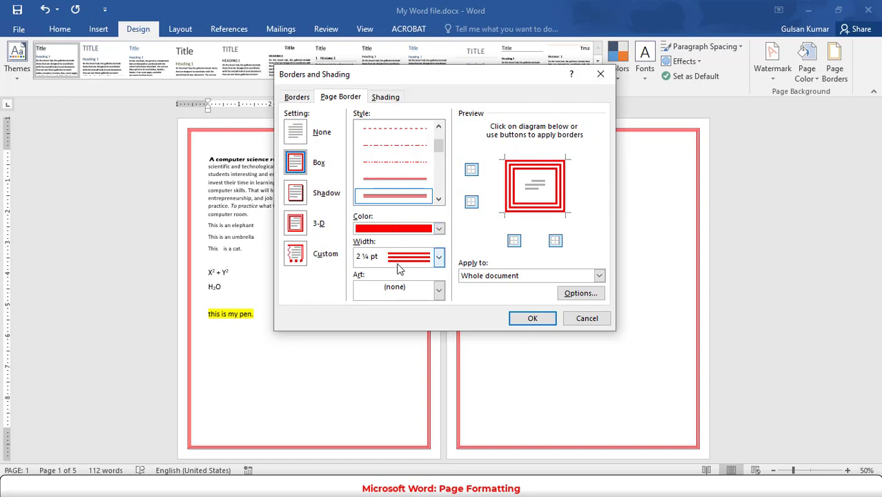
click(439, 290)
drag(438, 309, 439, 341)
click(411, 324)
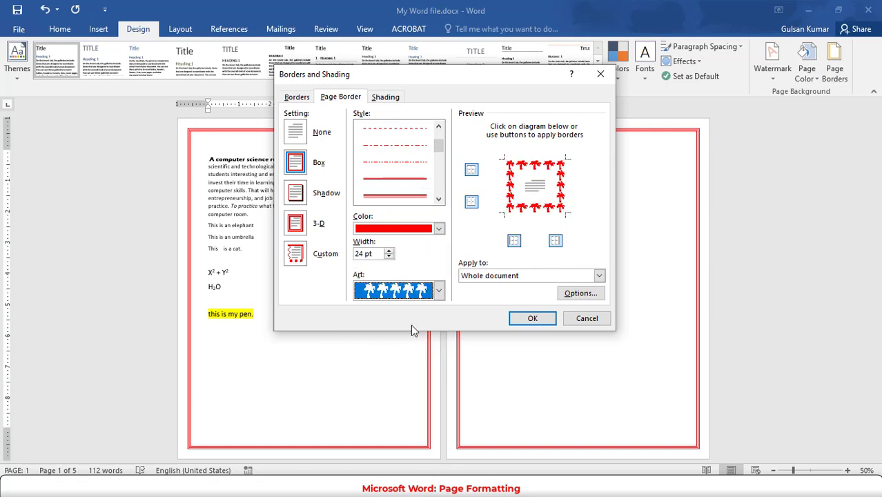
click(532, 318)
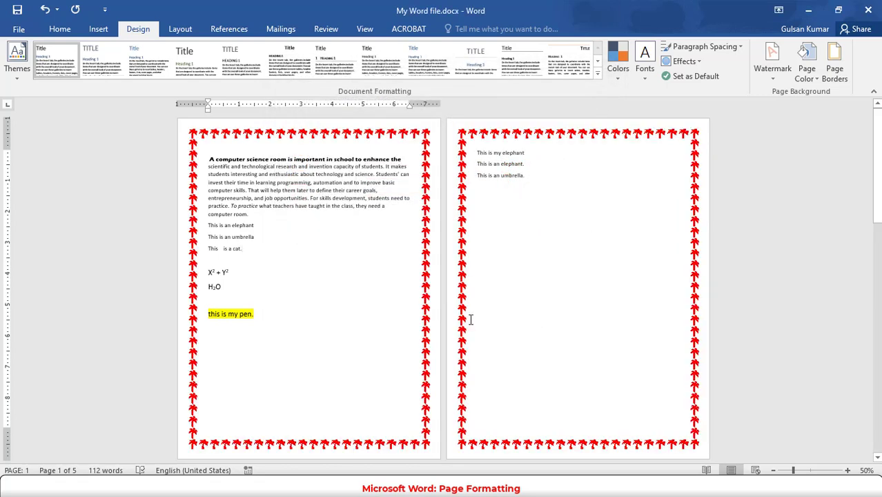
Shade the "This is a cat." paragraph with the blue theme fill color.
click(831, 76)
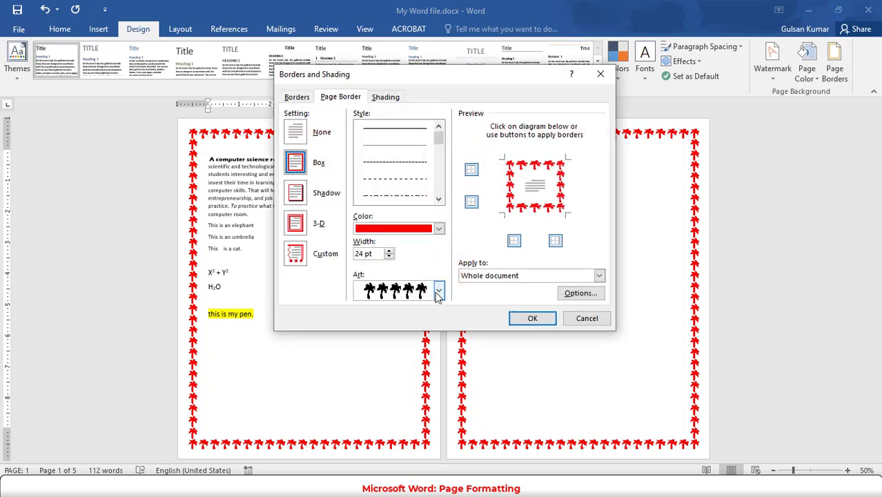
click(388, 99)
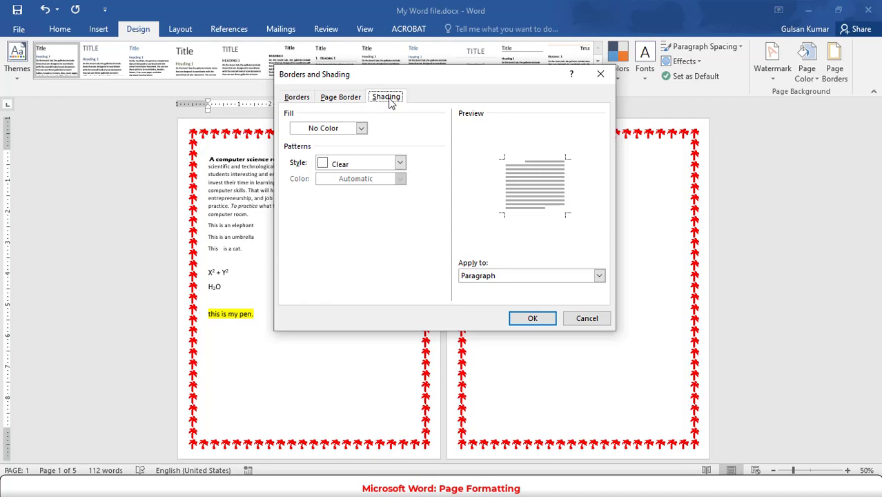
click(361, 129)
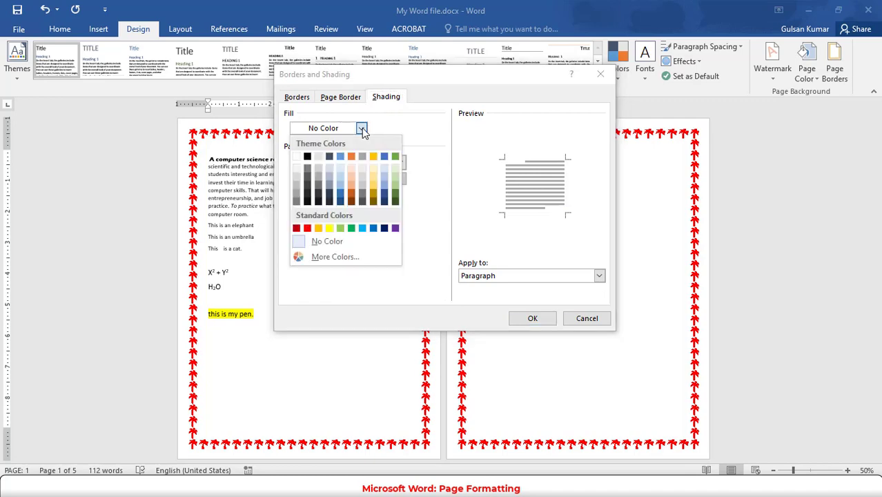
click(384, 157)
click(532, 318)
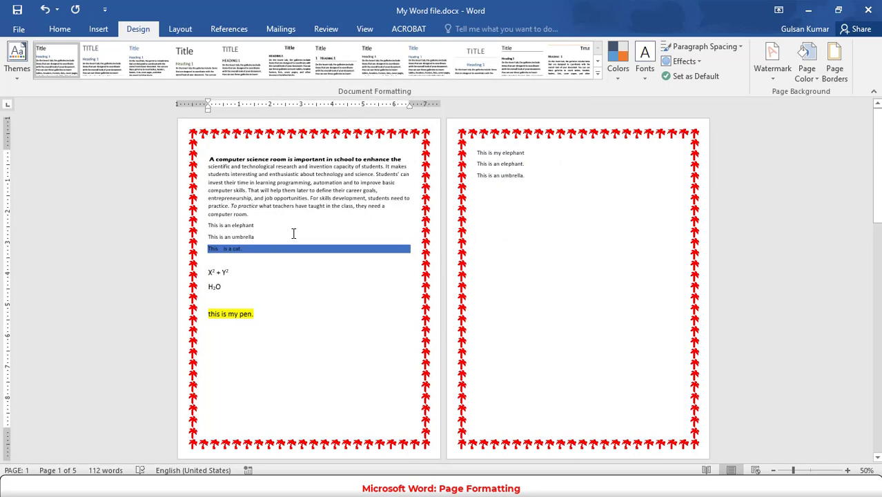
Compare the paragraph border, page border and shading options, including what each can be applied to, without changing anything.
click(834, 67)
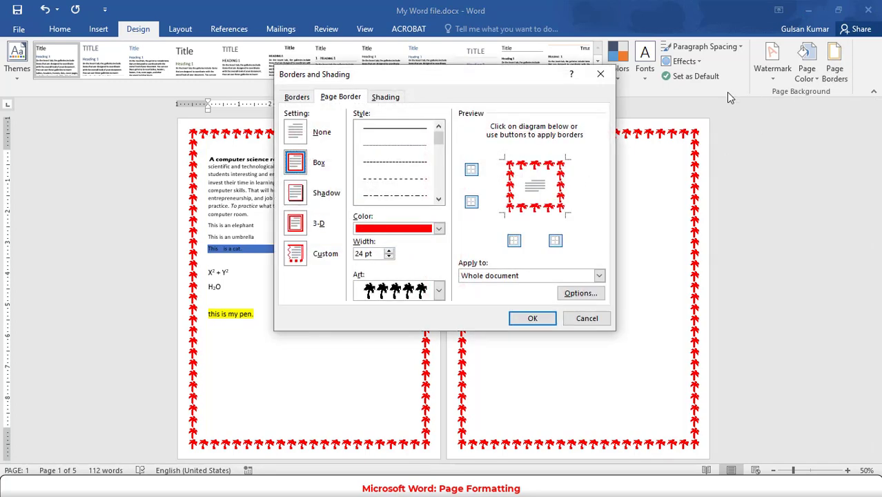
click(296, 97)
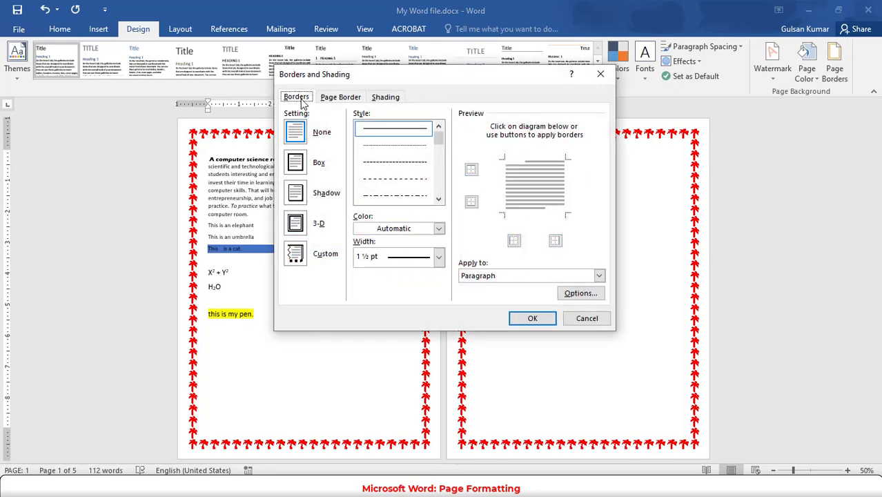
click(338, 98)
click(298, 98)
click(331, 99)
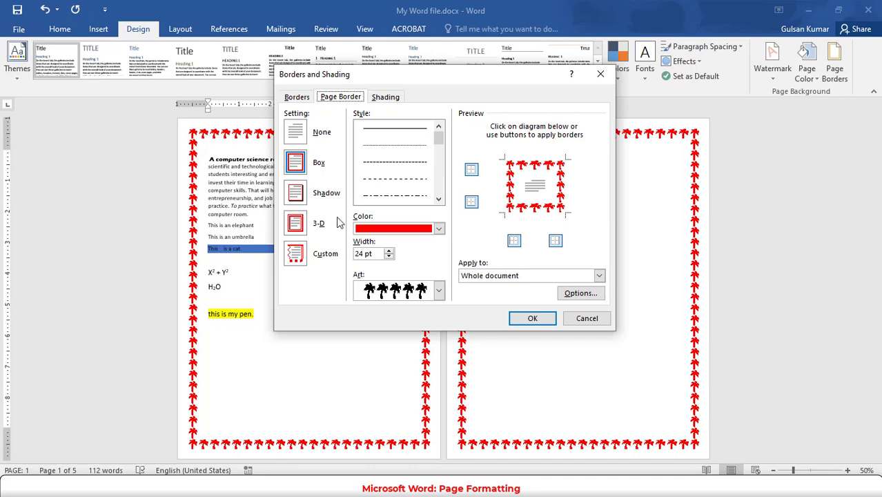
click(385, 100)
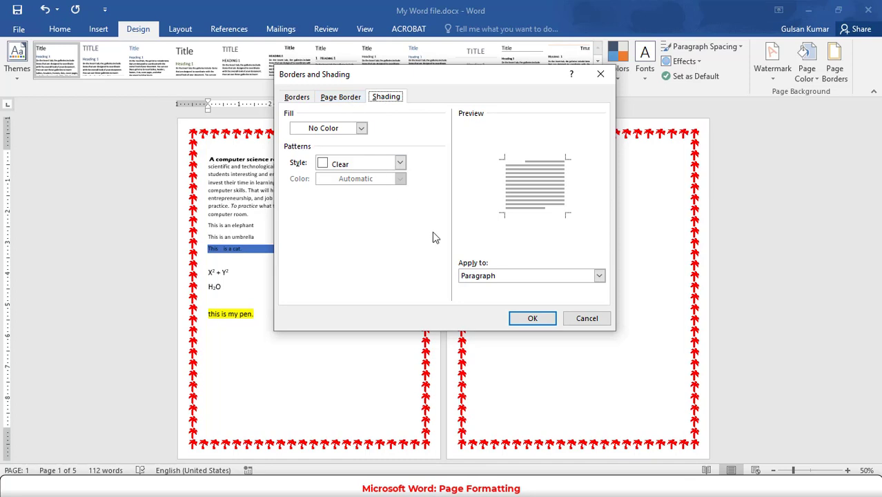
click(504, 276)
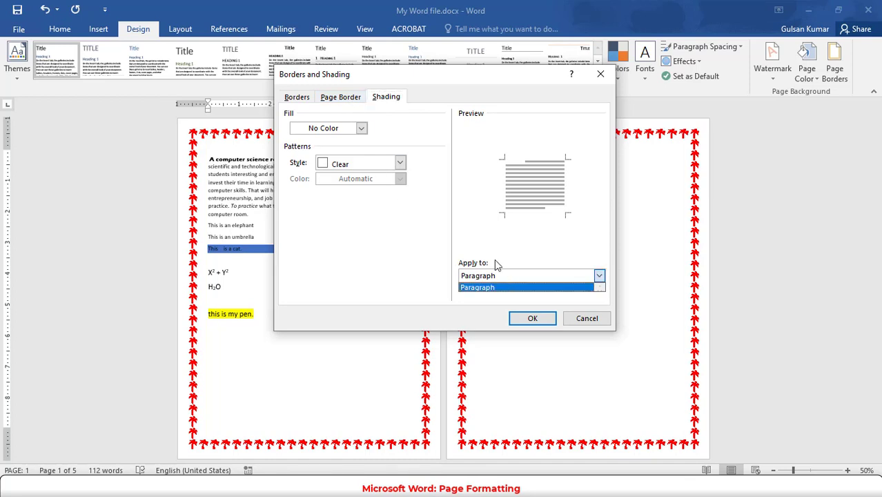
click(351, 99)
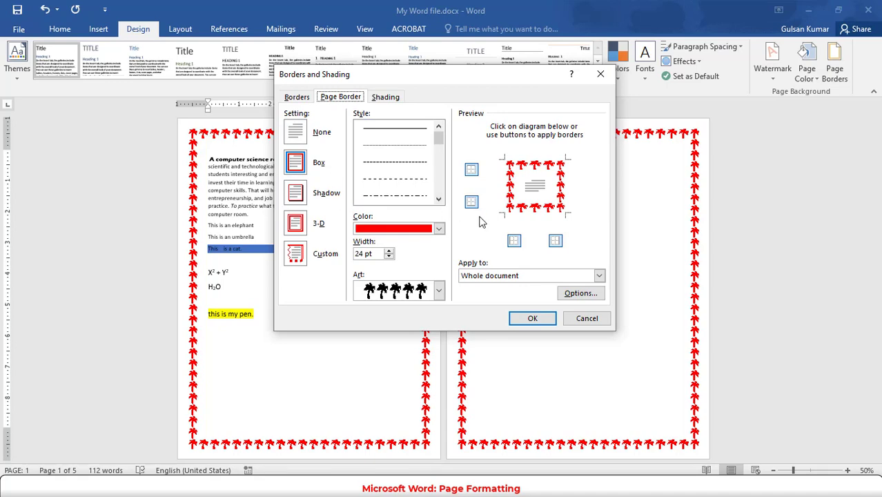
click(585, 319)
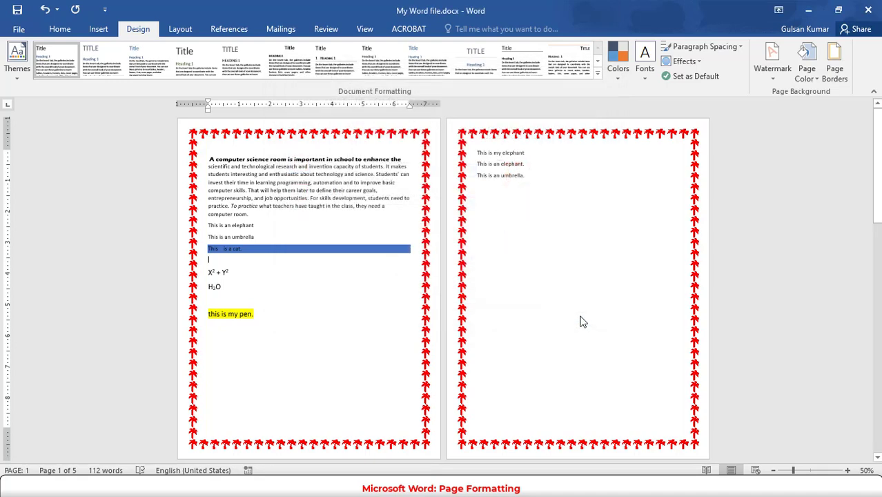
Remove the palm-tree page border from the whole document by choosing the None setting.
click(178, 31)
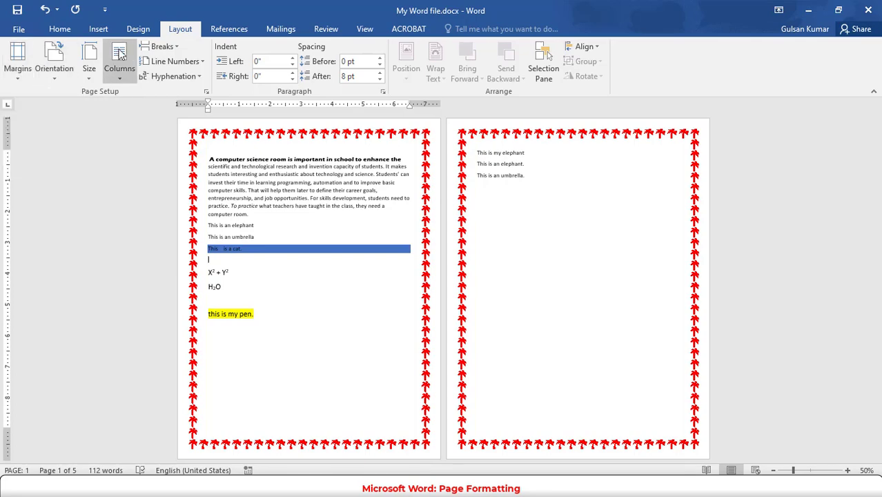
click(140, 29)
click(830, 69)
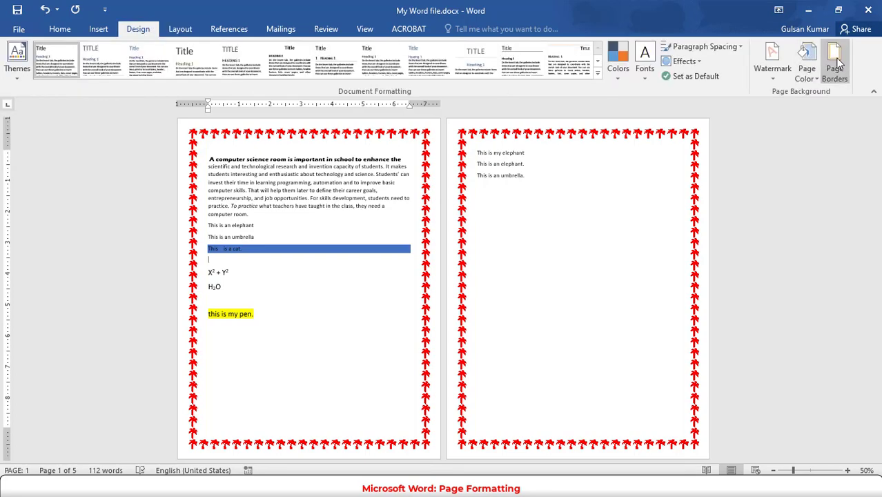
click(297, 134)
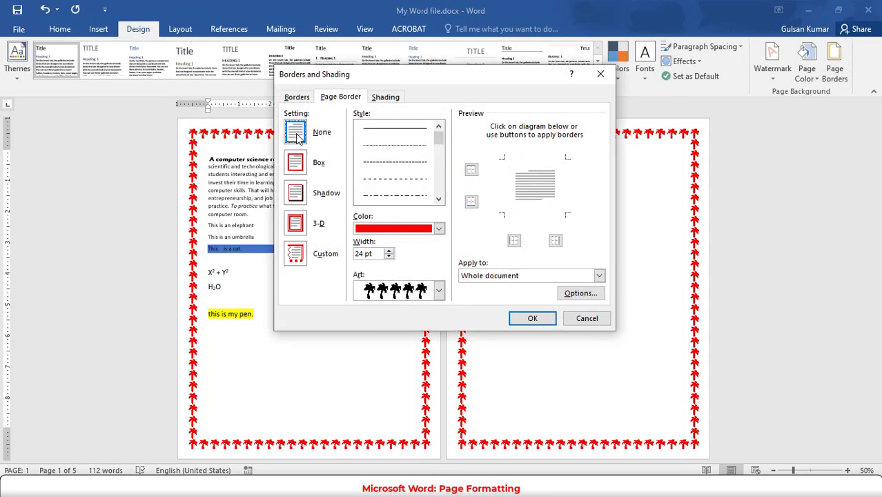
click(529, 324)
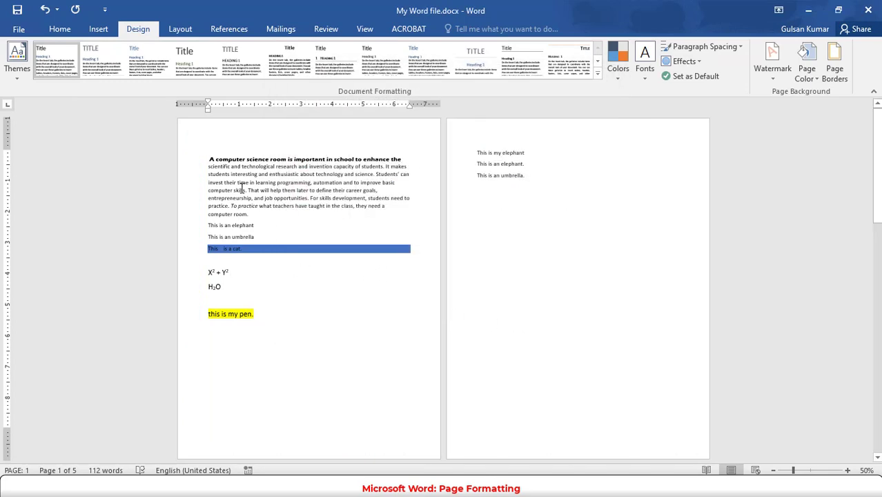
Try to adjust the first page's top margin on the vertical ruler.
scroll(273, 195, up, 5)
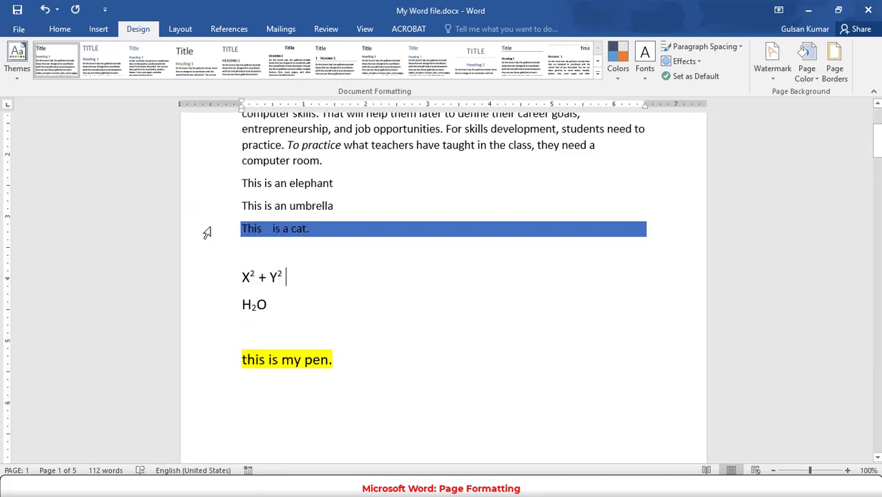
scroll(240, 229, up, 3)
scroll(254, 232, down, 4)
scroll(253, 231, down, 2)
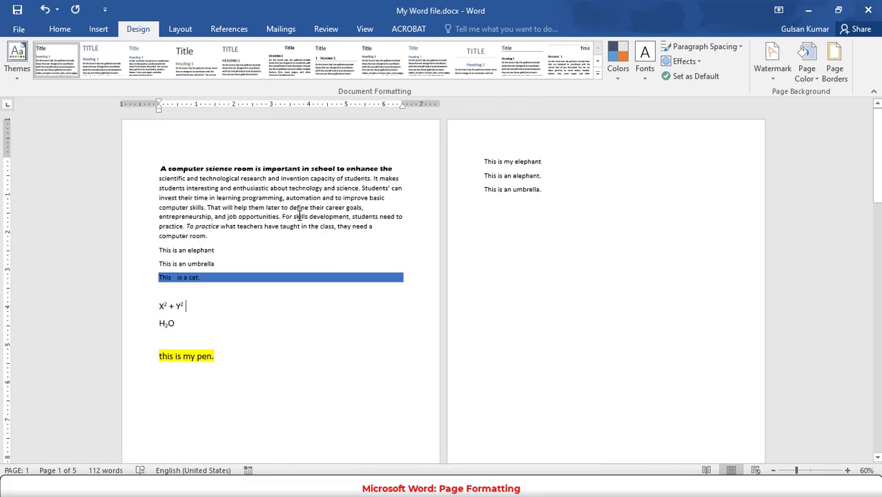
scroll(299, 216, up, 2)
scroll(300, 212, up, 1)
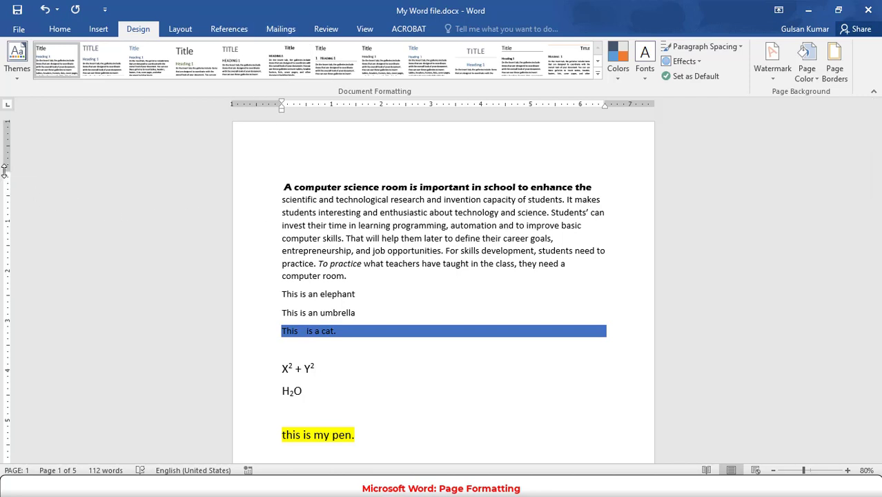
mouse_move(4, 171)
mouse_down()
mouse_move(4, 163)
mouse_move(4, 179)
mouse_move(4, 138)
mouse_move(5, 169)
mouse_up()
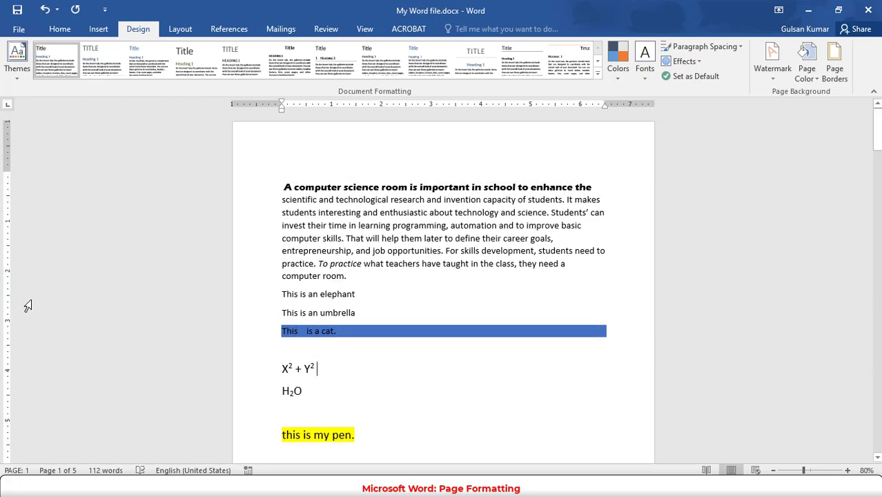
Adjust the bottom margin to about 0.94" and the right margin to about 0.69" using the rulers.
scroll(21, 279, down, 10)
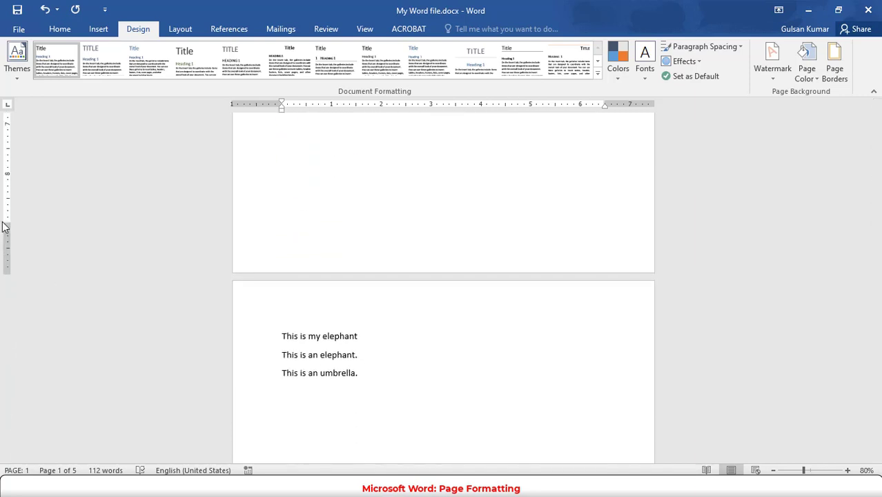
mouse_move(5, 223)
mouse_down()
mouse_move(5, 250)
mouse_move(7, 220)
mouse_move(13, 228)
mouse_up()
scroll(275, 223, up, 10)
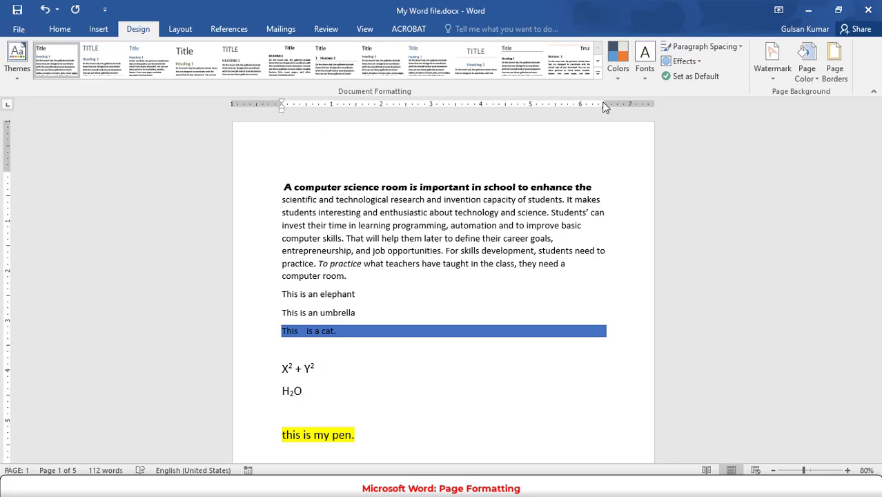
mouse_move(606, 104)
mouse_down()
mouse_move(634, 106)
mouse_move(599, 108)
mouse_move(632, 106)
mouse_move(621, 106)
mouse_up()
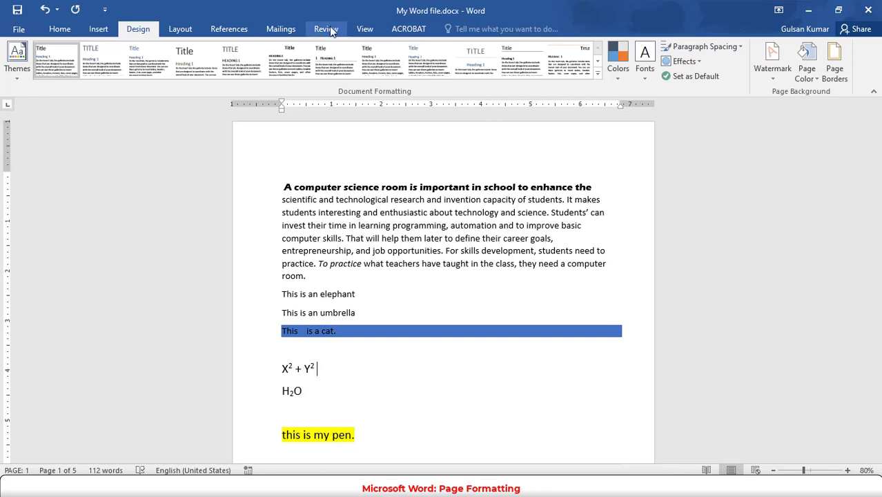
Set a custom top margin of 3" for the whole document.
click(166, 33)
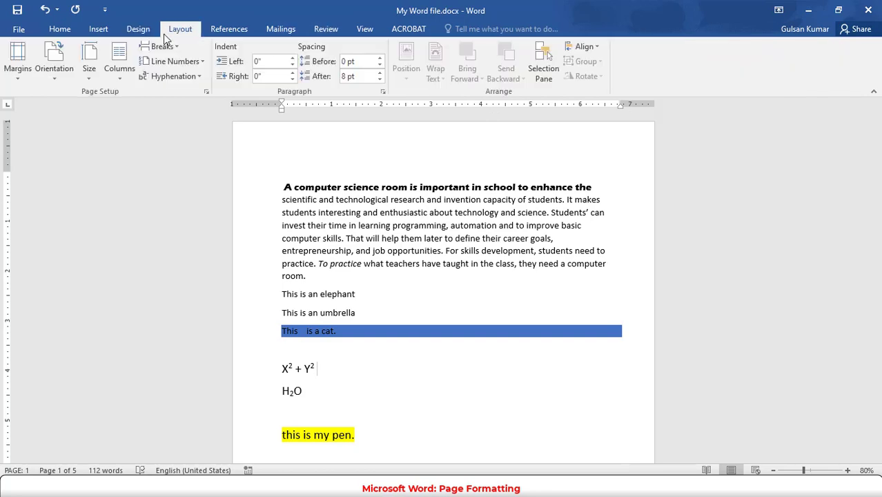
click(18, 82)
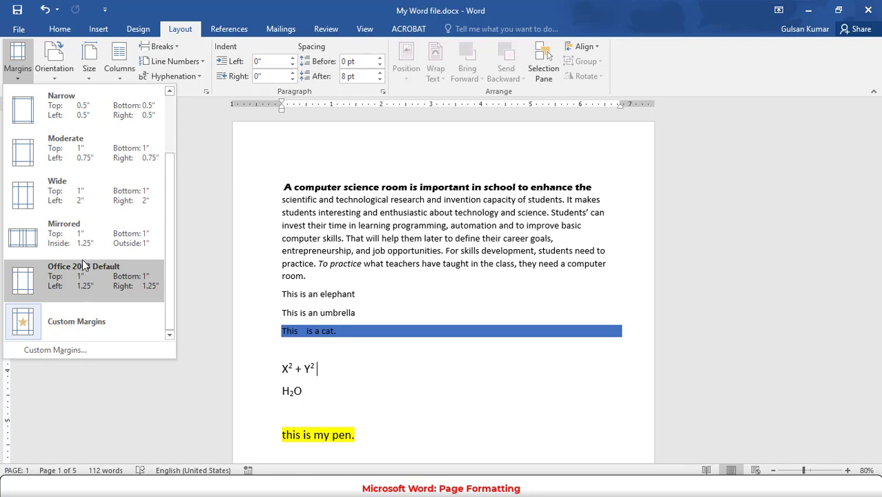
click(69, 324)
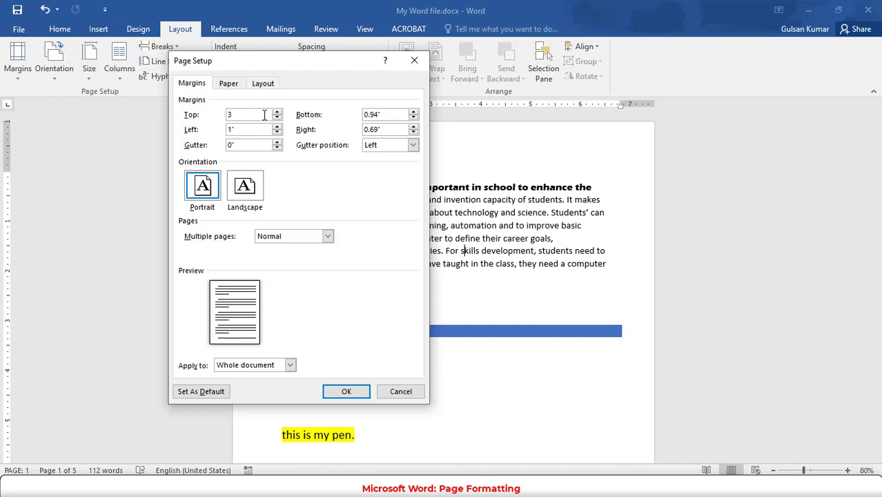
click(359, 393)
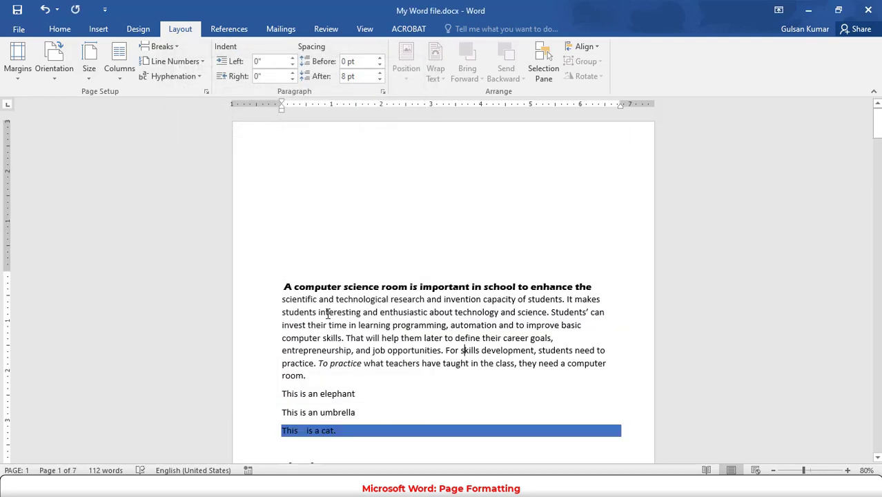
Change the page orientation to Landscape for the whole document through the custom margins settings.
click(20, 78)
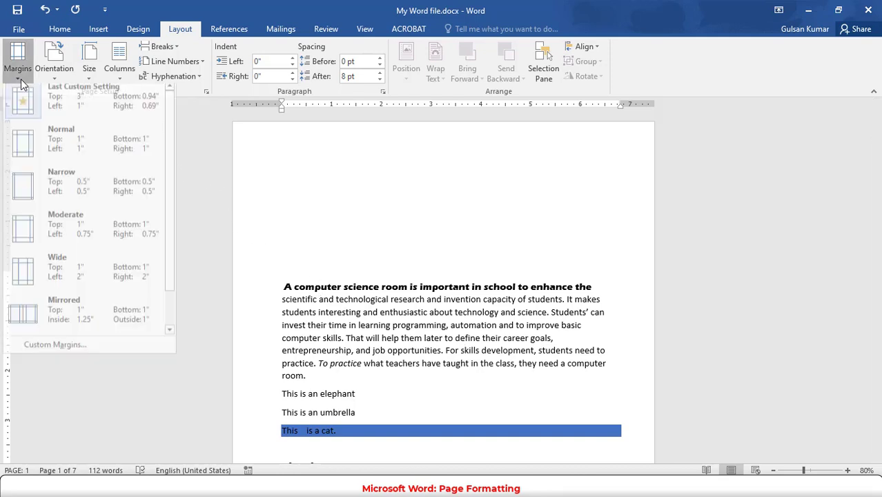
click(55, 349)
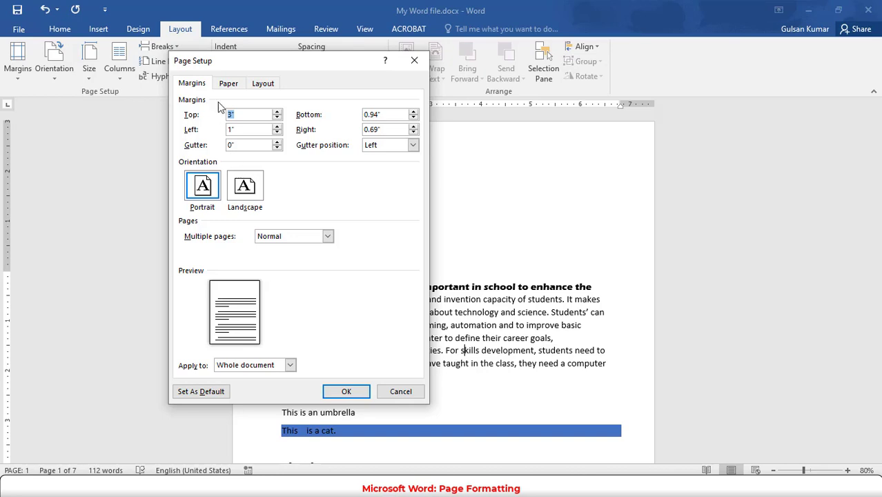
drag(206, 62, 407, 39)
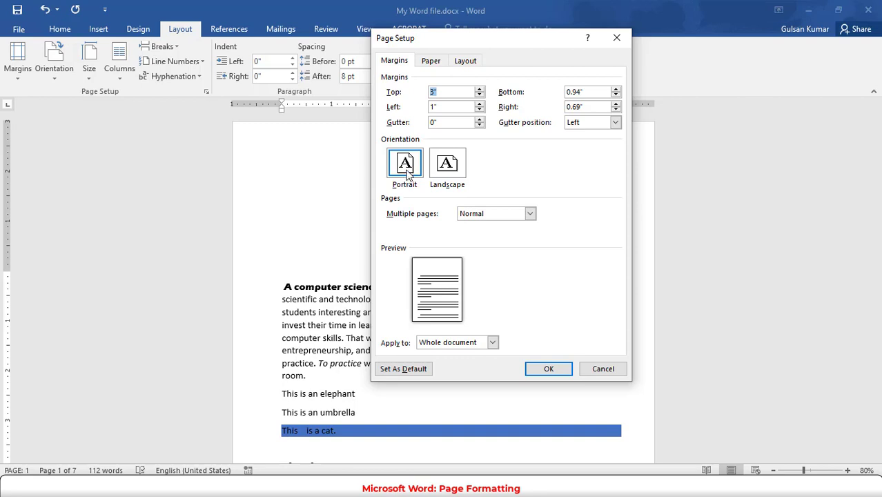
click(445, 172)
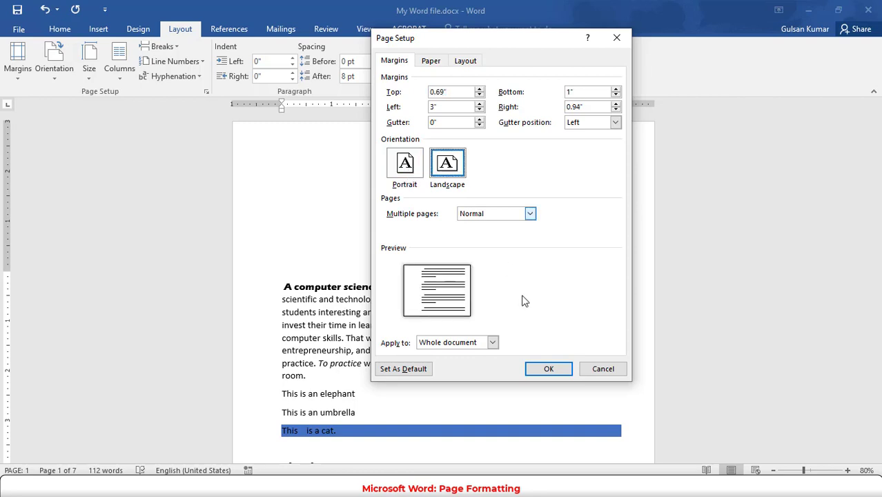
click(552, 368)
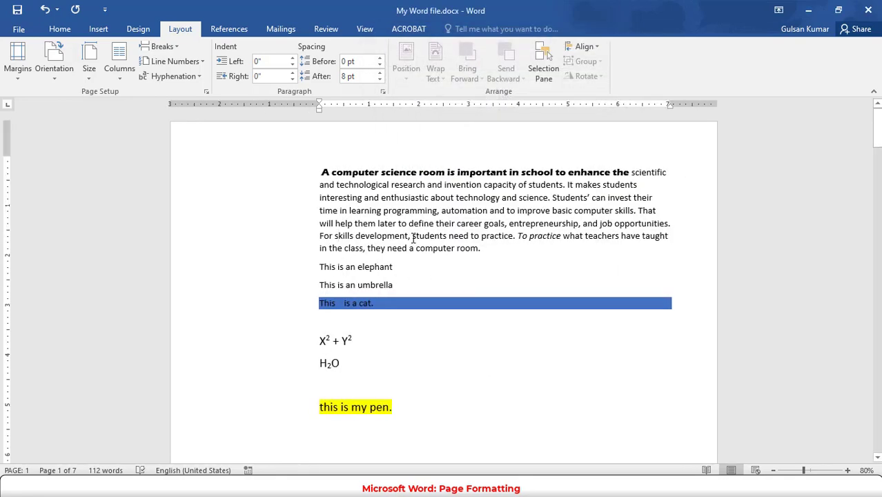
Set the page orientation to Portrait for the document.
click(773, 469)
scroll(445, 325, down, 4)
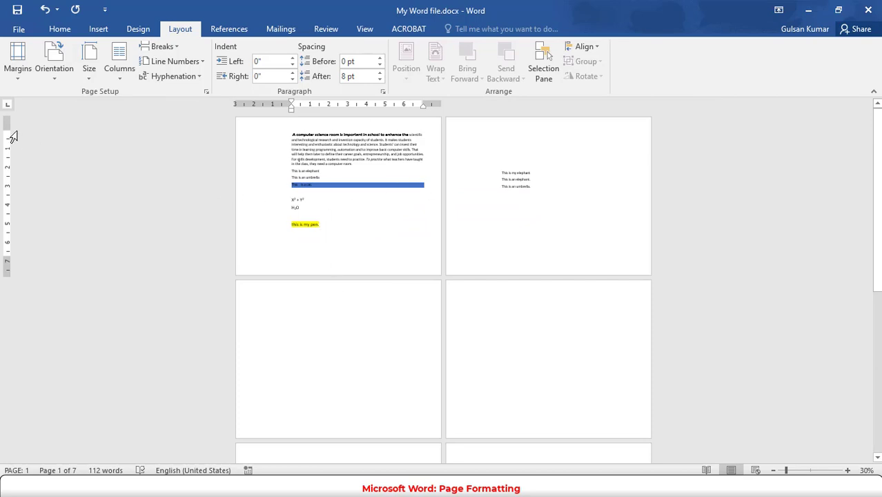
click(66, 79)
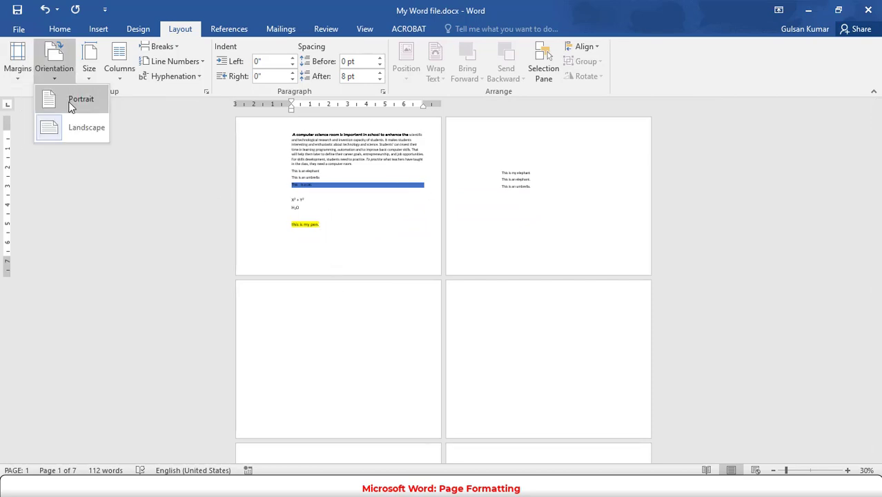
click(72, 100)
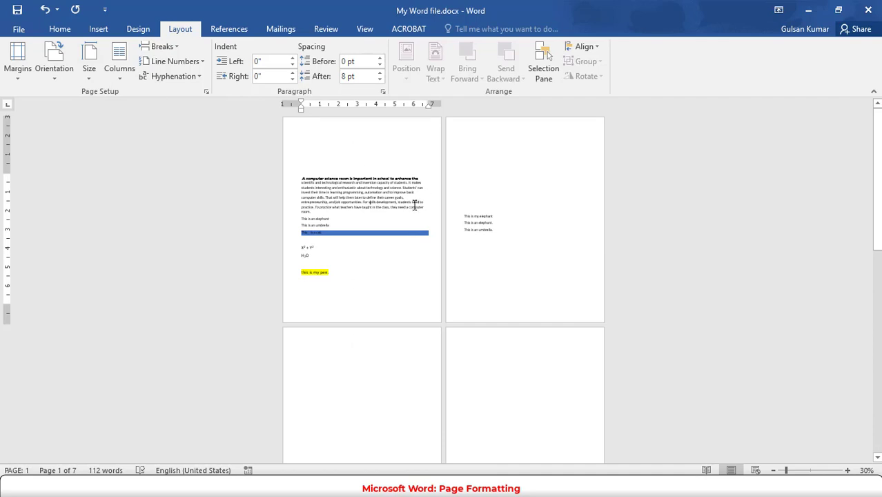
Set the document's paper size to A4 (8.27" x 11.69").
click(93, 77)
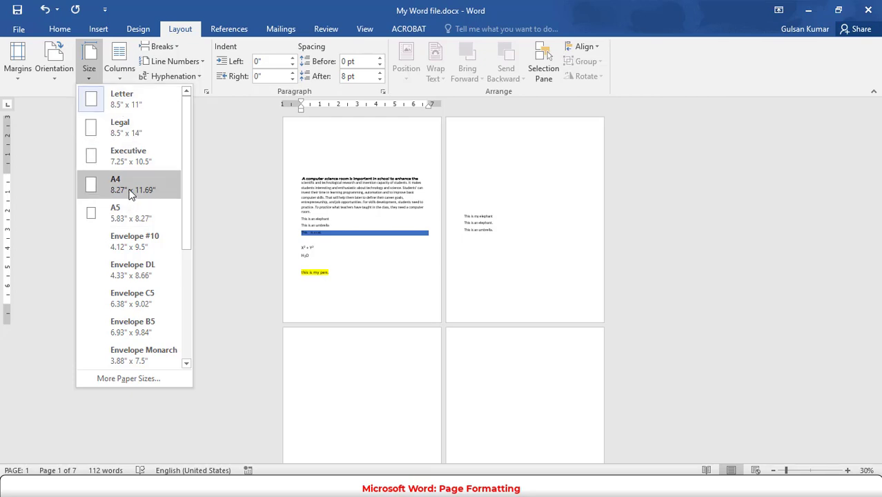
click(127, 192)
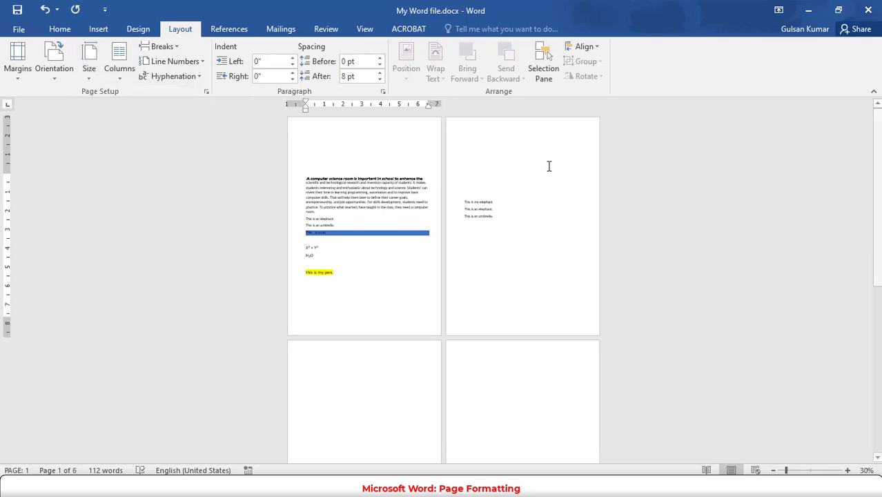
click(346, 146)
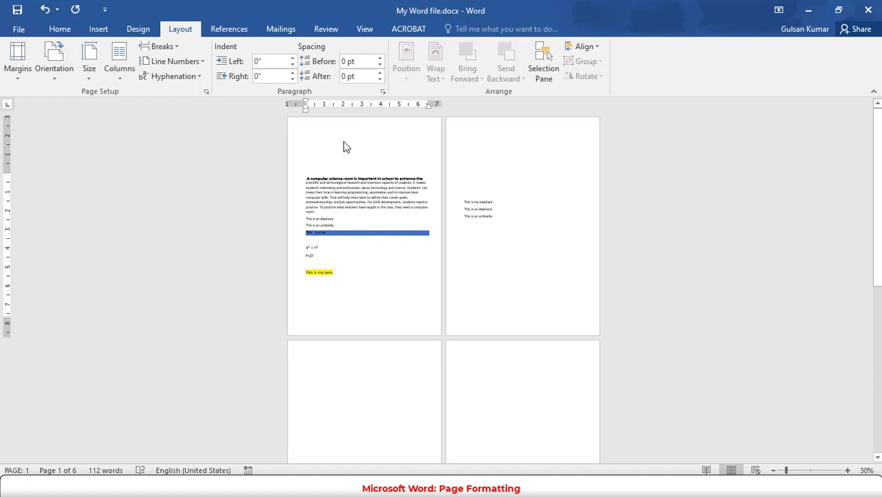
Apply the Normal margin preset with 1" on all four sides.
click(17, 61)
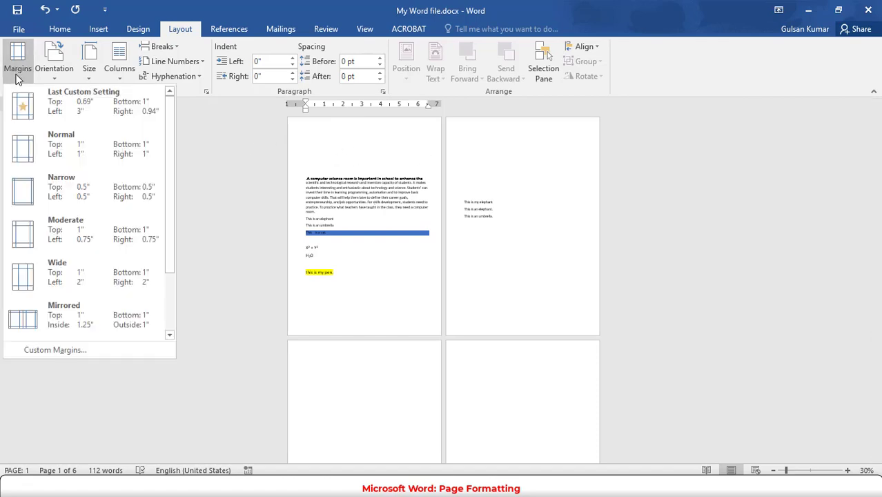
scroll(41, 118, down, 2)
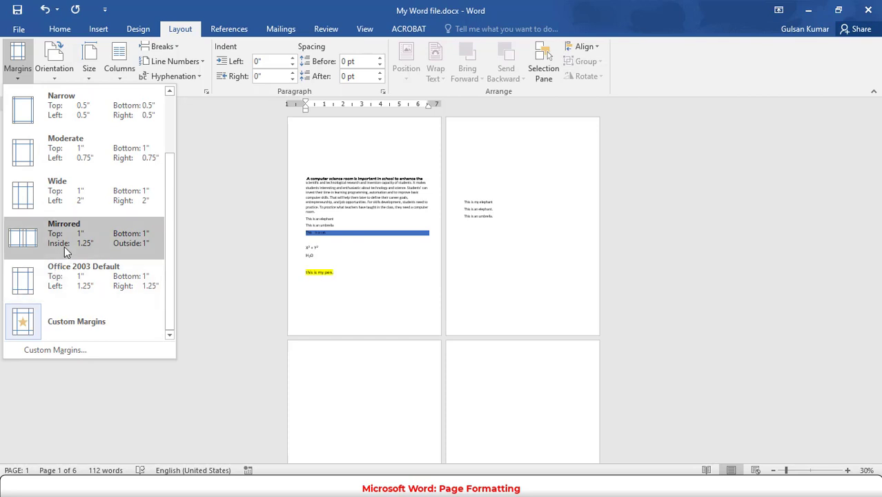
scroll(64, 253, up, 2)
click(50, 153)
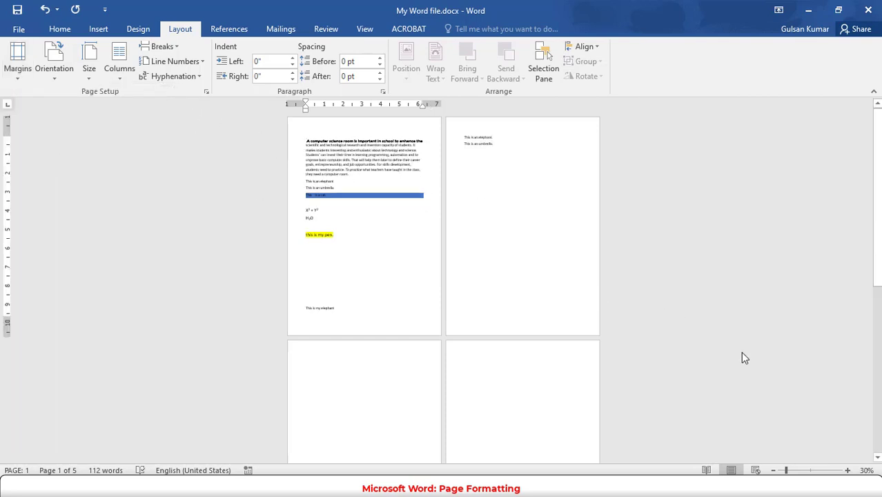
Reapply A4 as the paper size at 70% zoom.
click(847, 470)
click(847, 470)
click(847, 470)
click(847, 470)
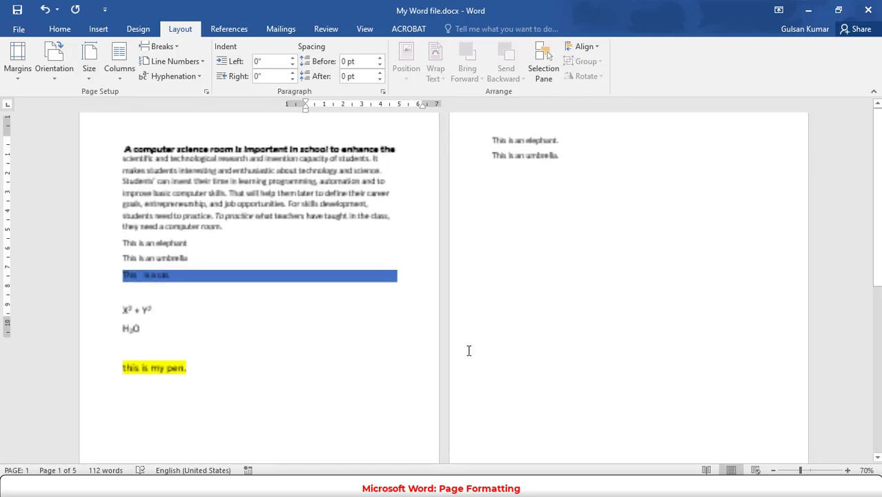
click(83, 79)
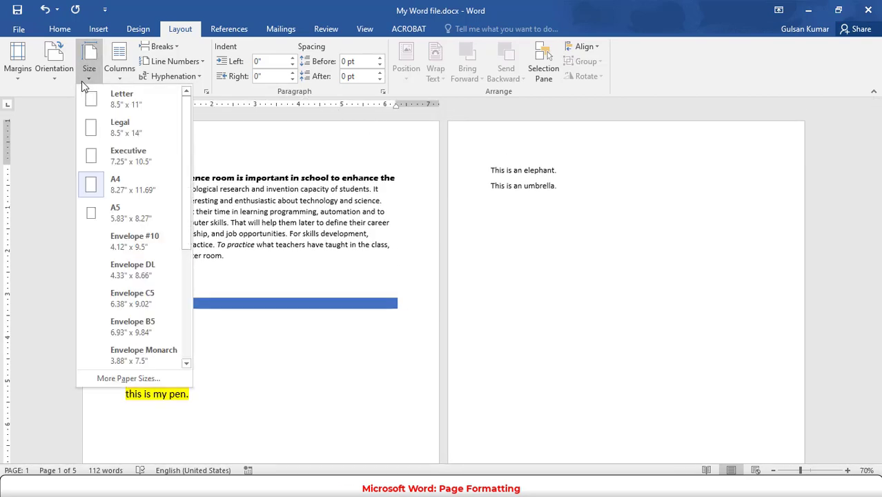
click(102, 182)
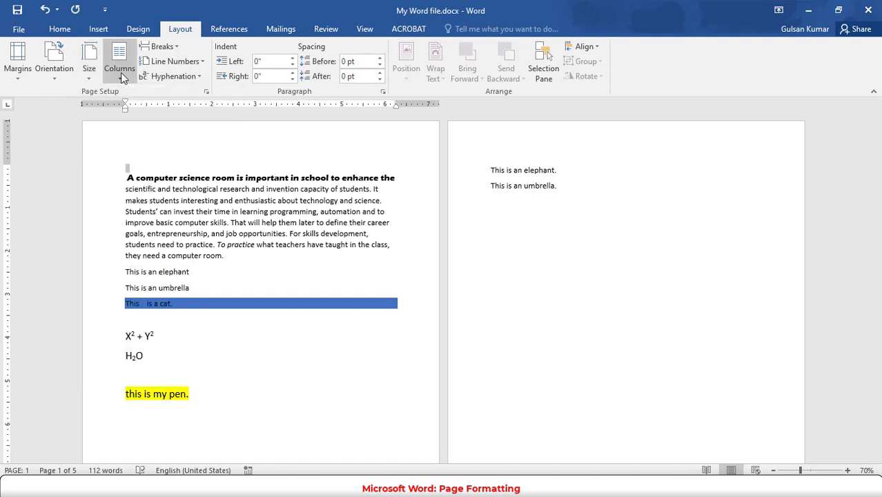
Lay out the text from the opening paragraph through "This is an umbrella" in two columns and then in three.
drag(128, 178, 213, 290)
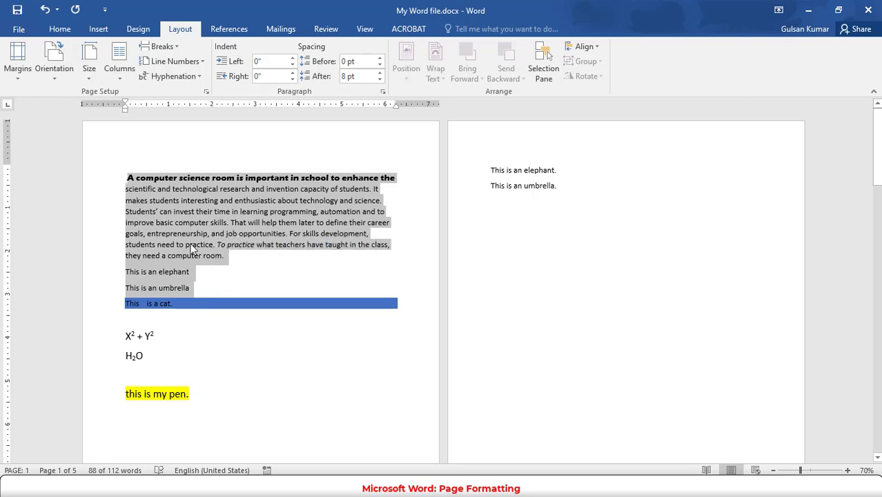
click(122, 81)
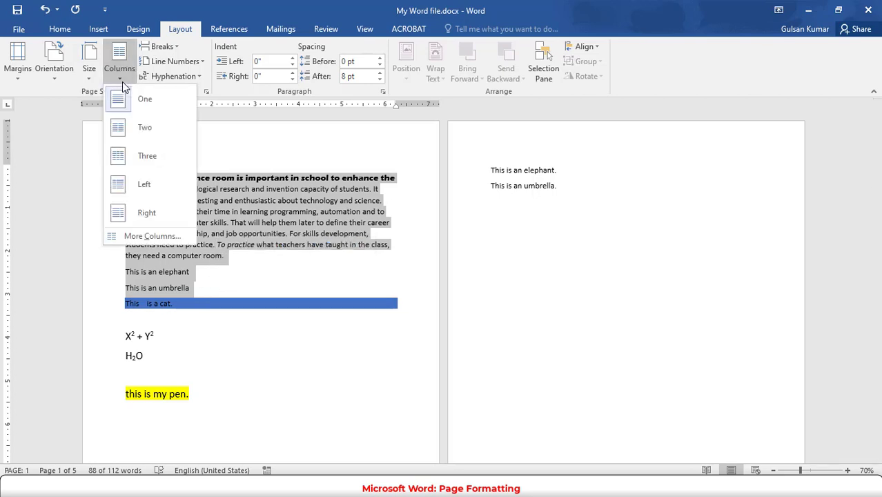
click(133, 130)
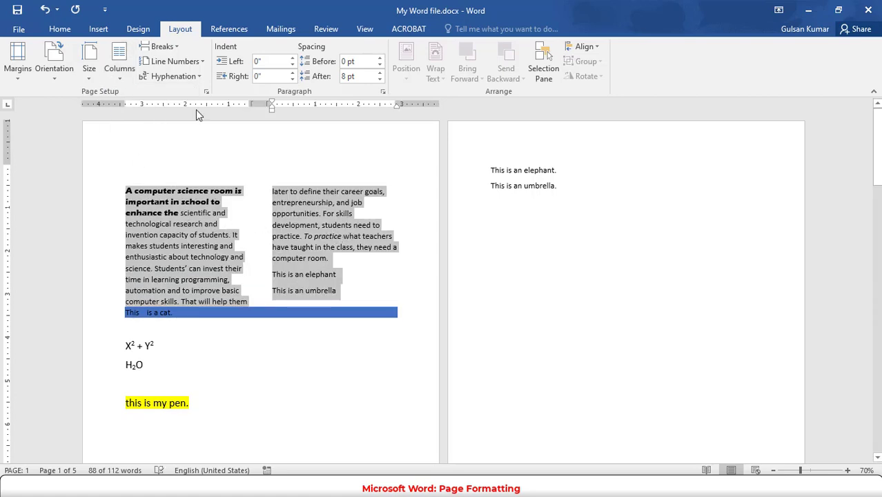
click(122, 72)
click(146, 168)
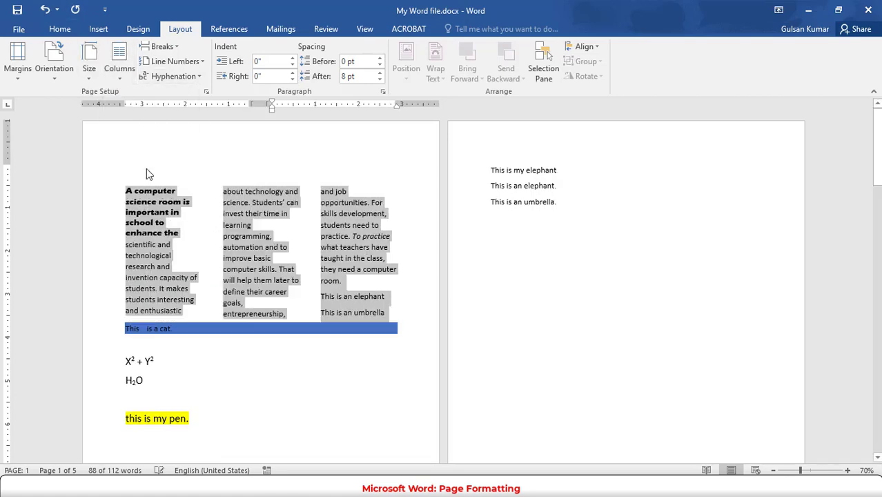
Switch the opening text to two columns and then back to a single column.
click(125, 81)
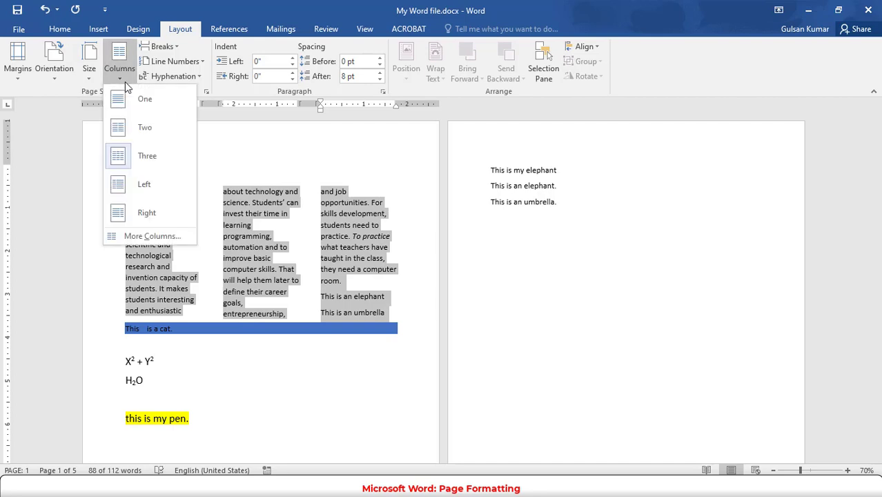
click(136, 128)
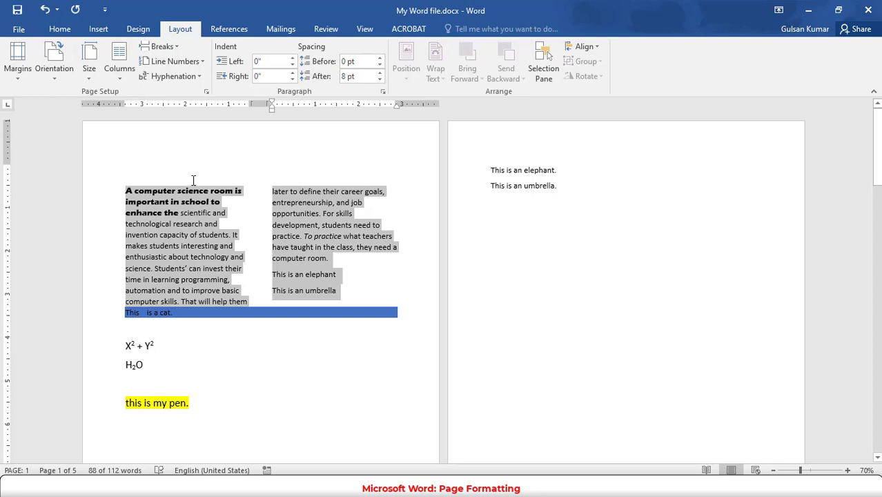
click(116, 69)
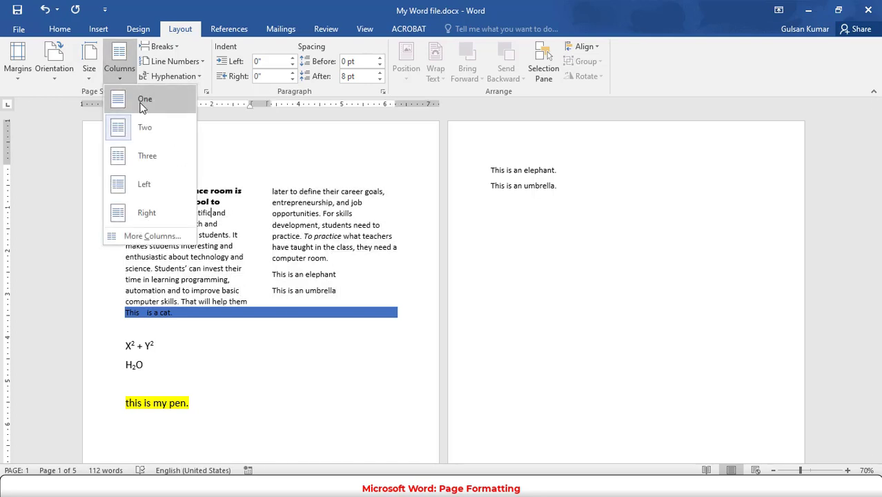
click(142, 95)
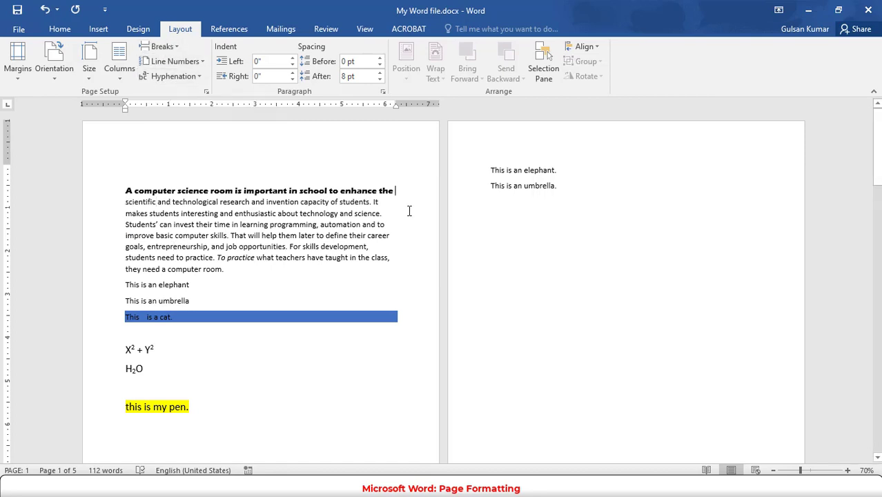
Insert a page break right after the bold opening words ending in "enhance the" and check both pages.
click(847, 471)
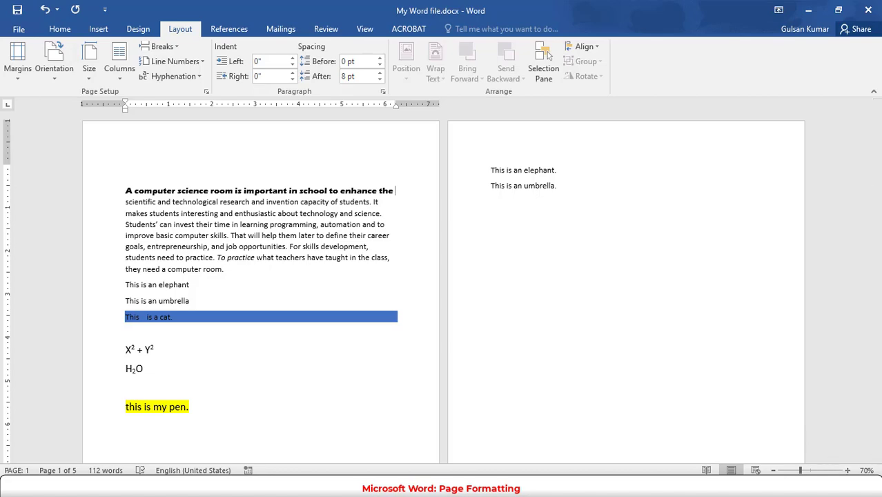
click(847, 470)
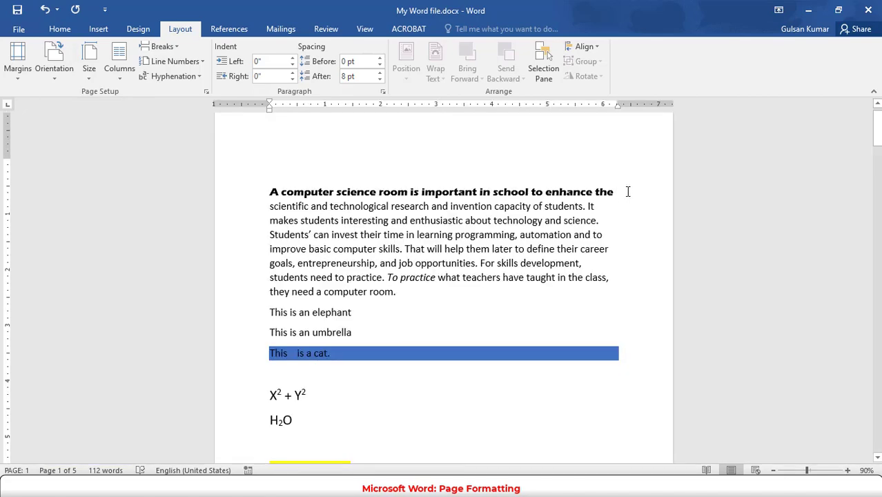
click(161, 47)
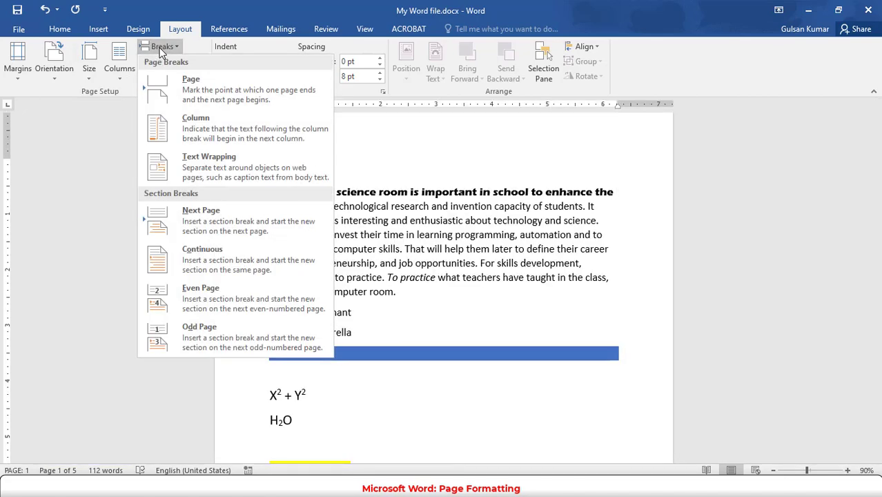
click(195, 88)
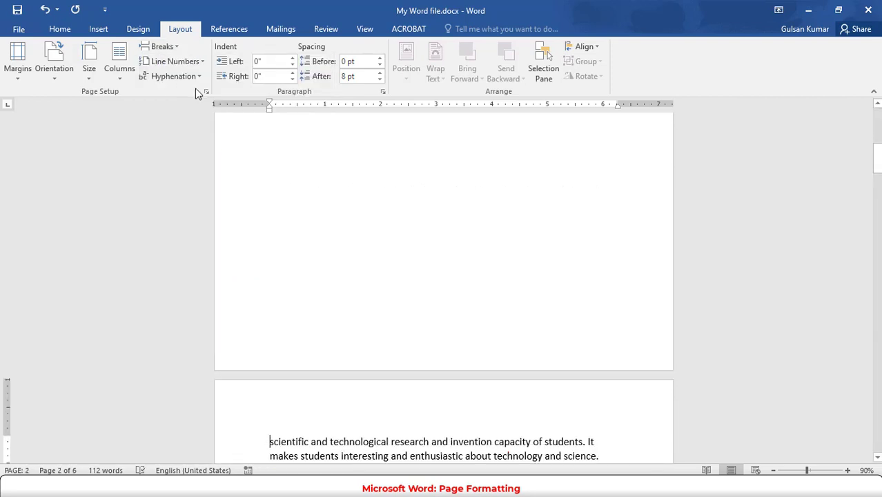
scroll(402, 310, up, 10)
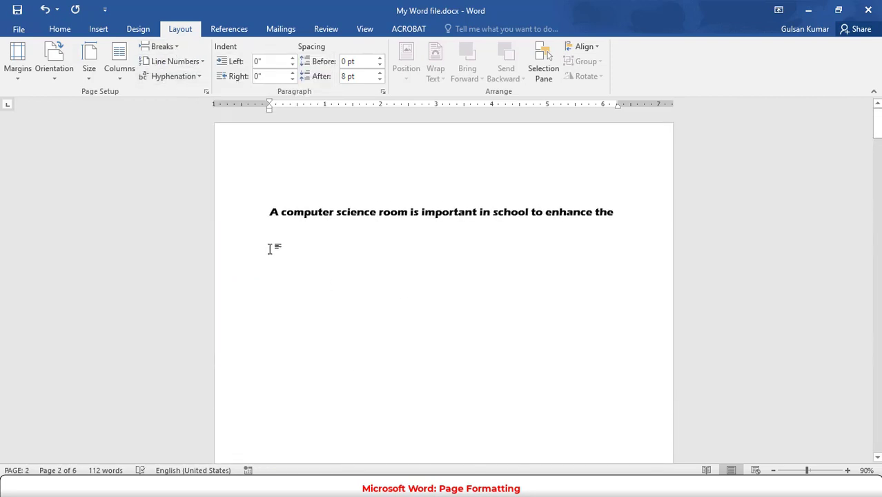
scroll(331, 339, down, 10)
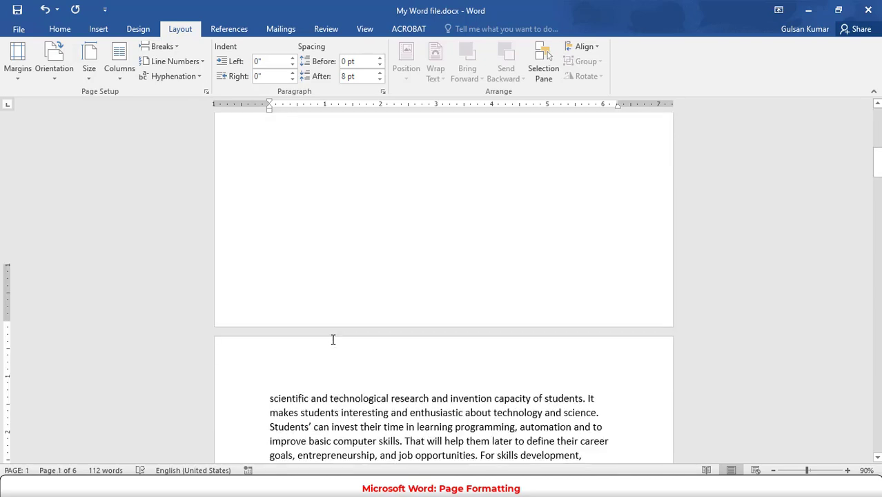
scroll(333, 339, down, 3)
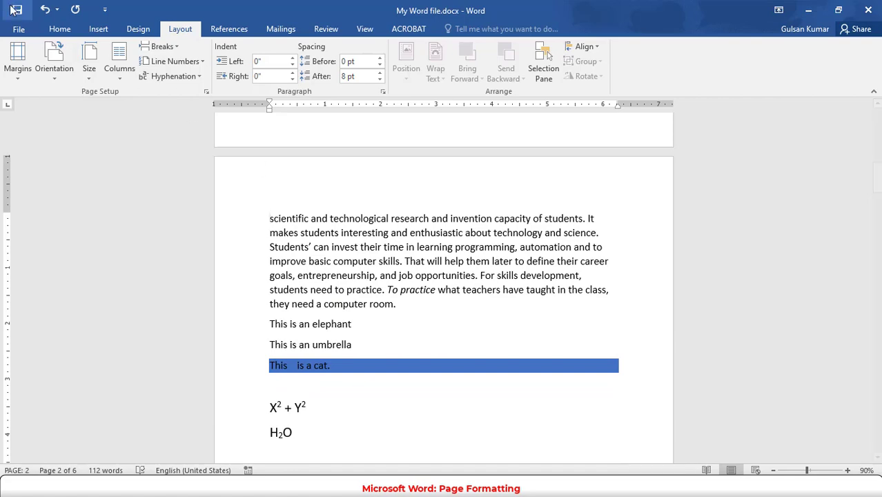
Undo the page break and review the available page and section break types.
click(45, 9)
scroll(111, 119, up, 2)
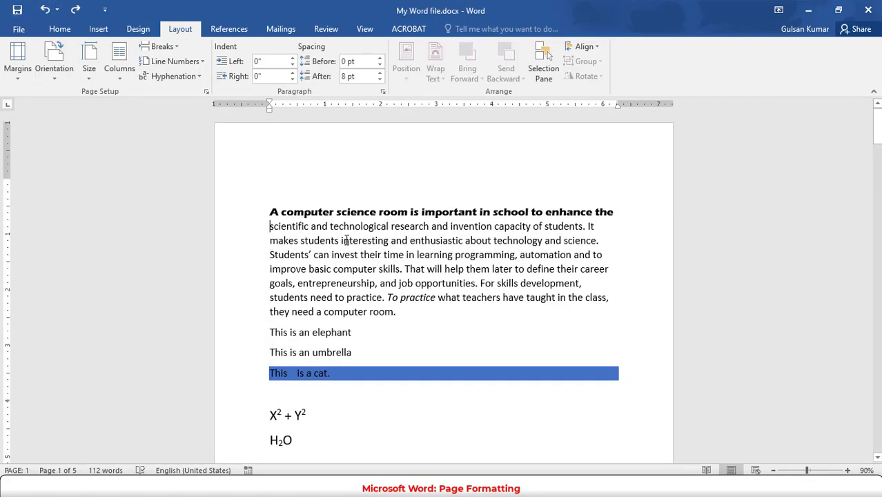
click(163, 46)
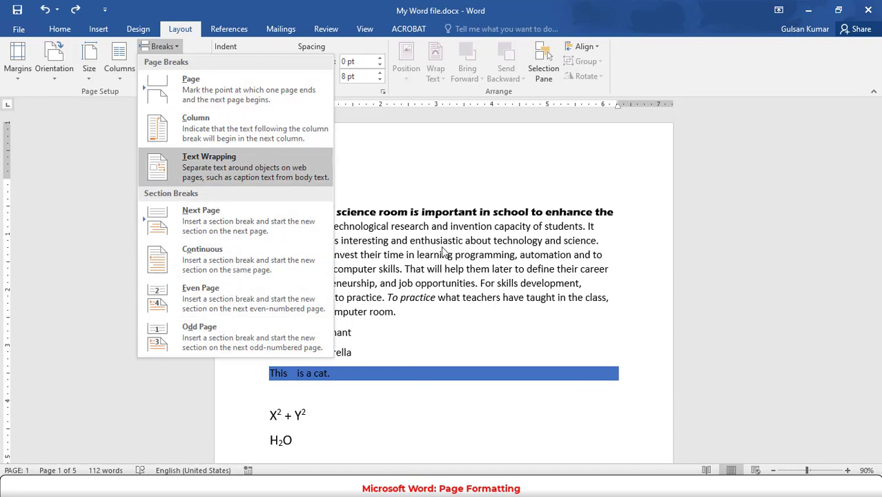
click(214, 166)
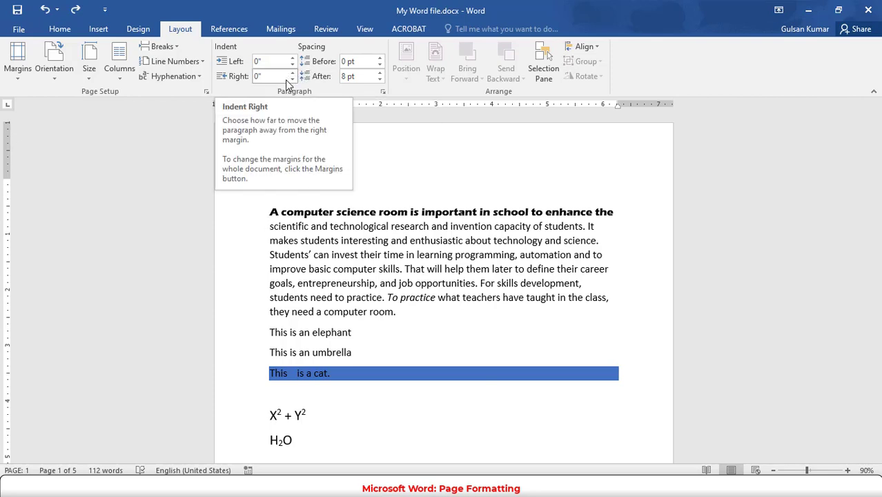
click(60, 29)
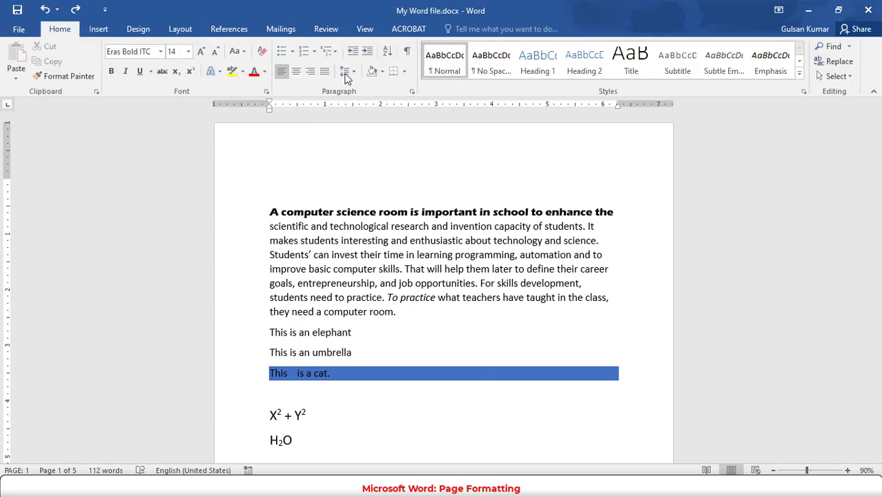
shift+click(384, 337)
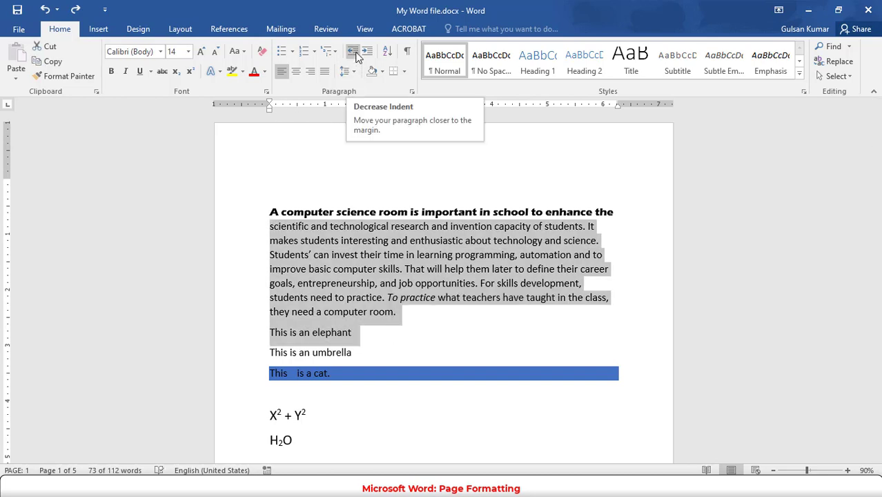
click(180, 31)
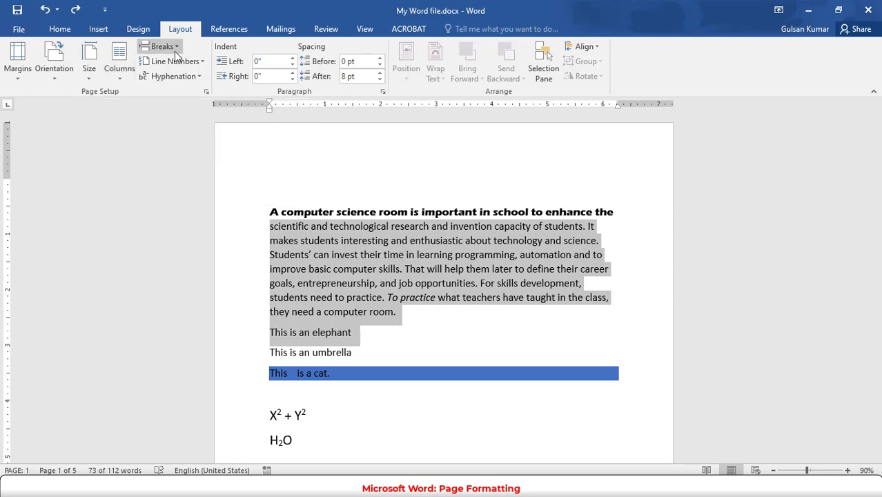
click(147, 30)
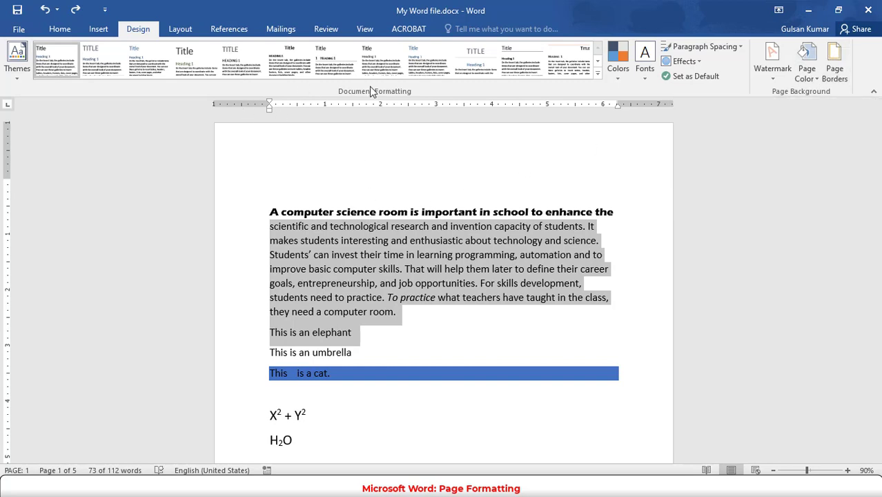
click(181, 28)
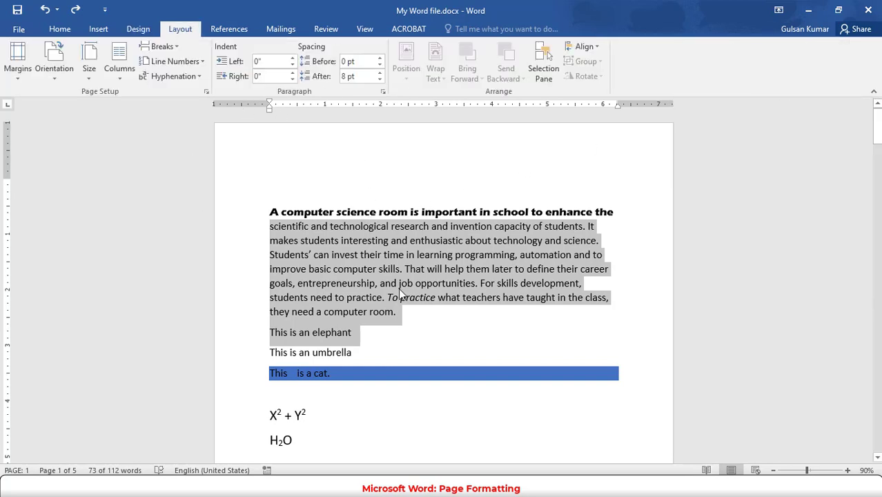